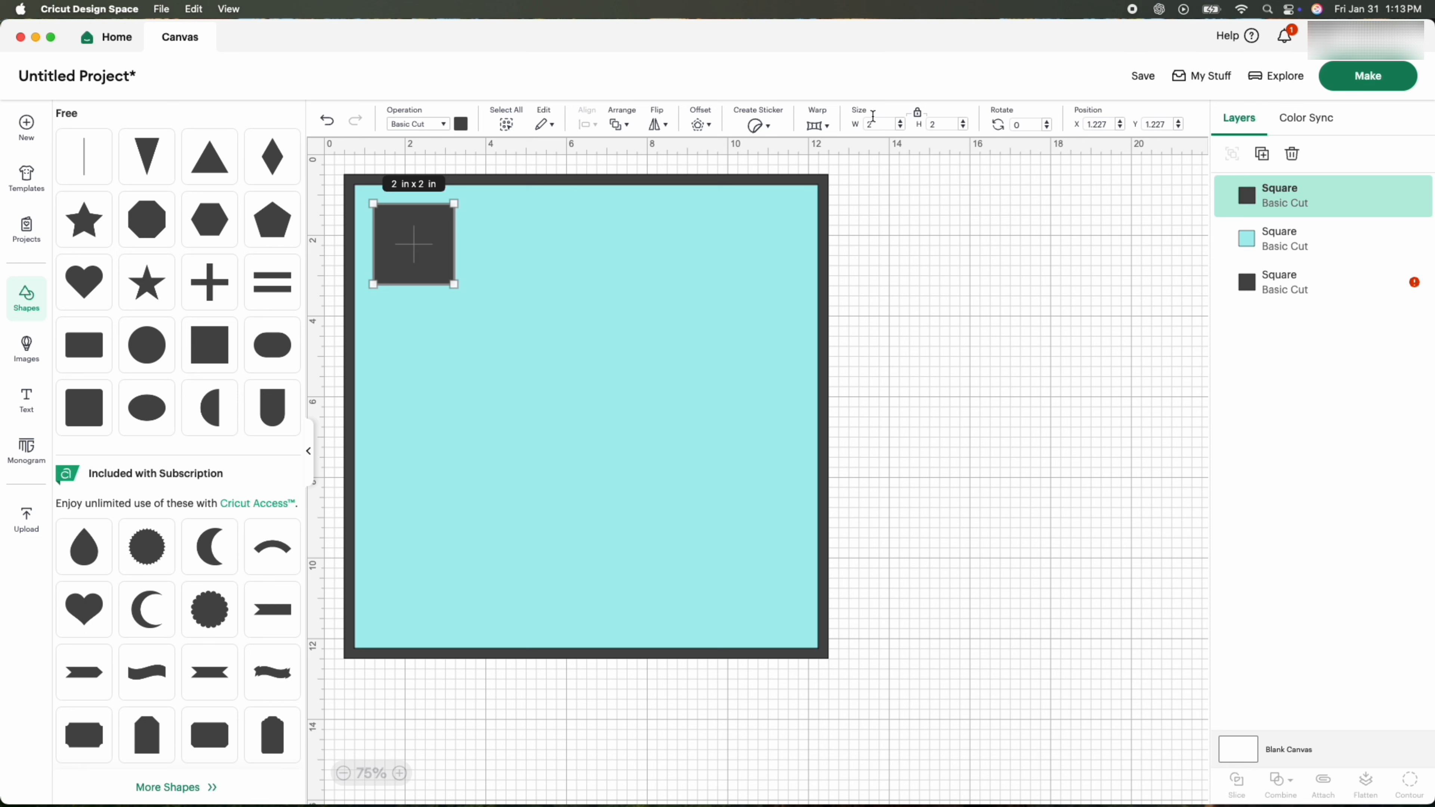
Step: Resize the new square to 9.17 in wide and high and colour it dark red
{"action": "key", "text": "Return"}
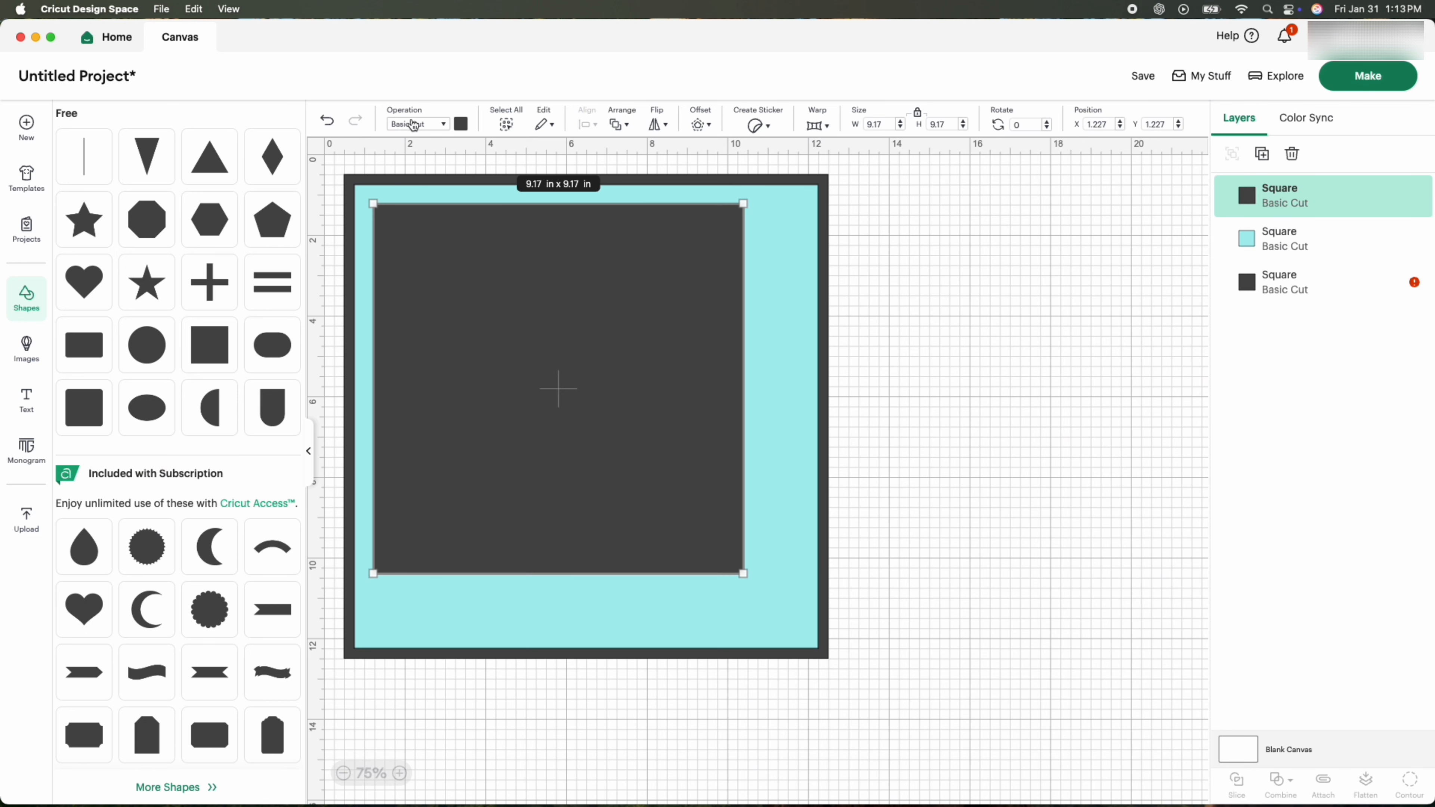
{"action": "left_click", "coordinate": [460, 123]}
{"action": "left_click", "coordinate": [579, 338]}
{"action": "left_click", "coordinate": [861, 578]}
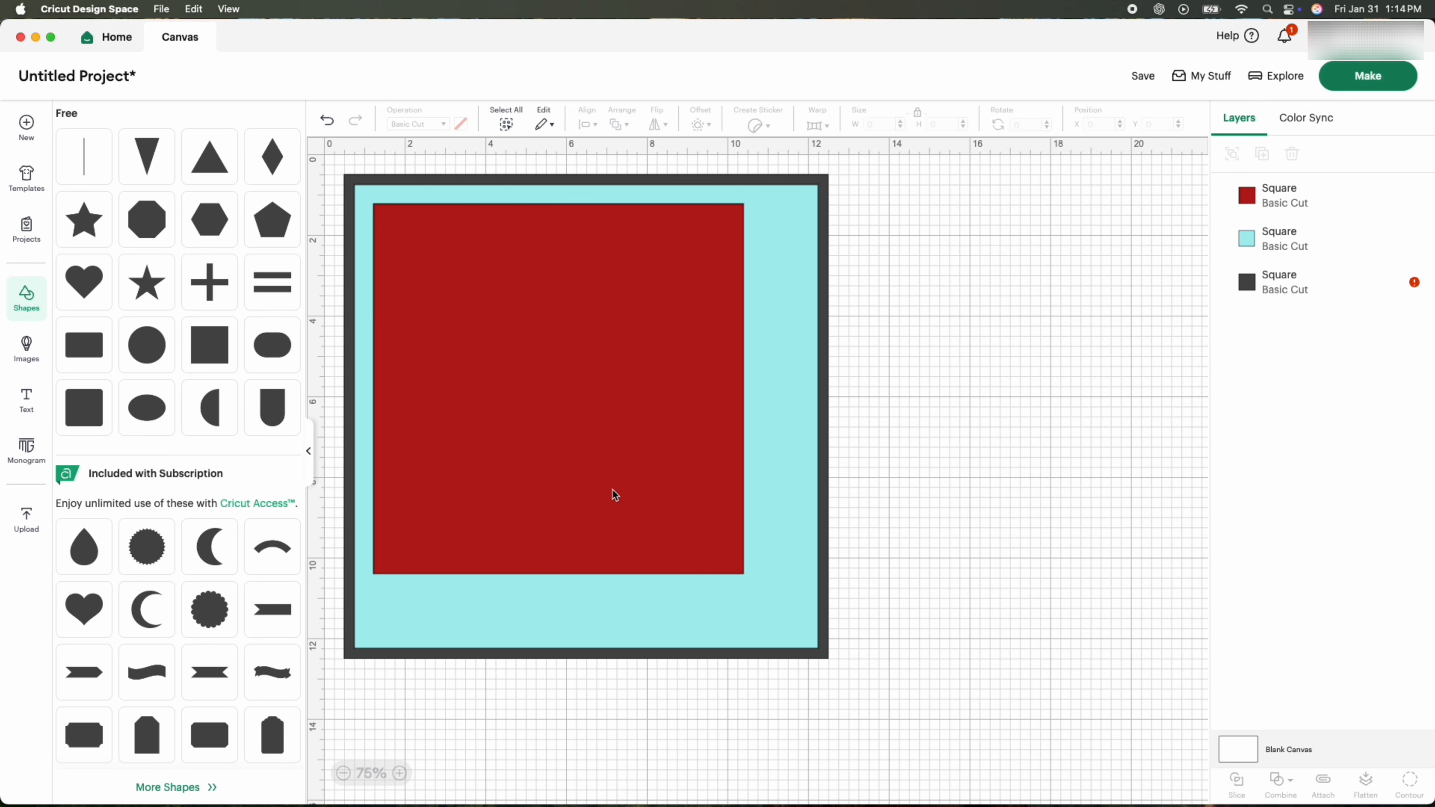
Step: Move the red square lower on the page and centre all three squares horizontally on each other
{"action": "left_click_drag", "start_coordinate": [611, 493], "coordinate": [637, 552]}
{"action": "left_click", "coordinate": [1260, 259], "text": "shift"}
{"action": "key", "text": "super+a"}
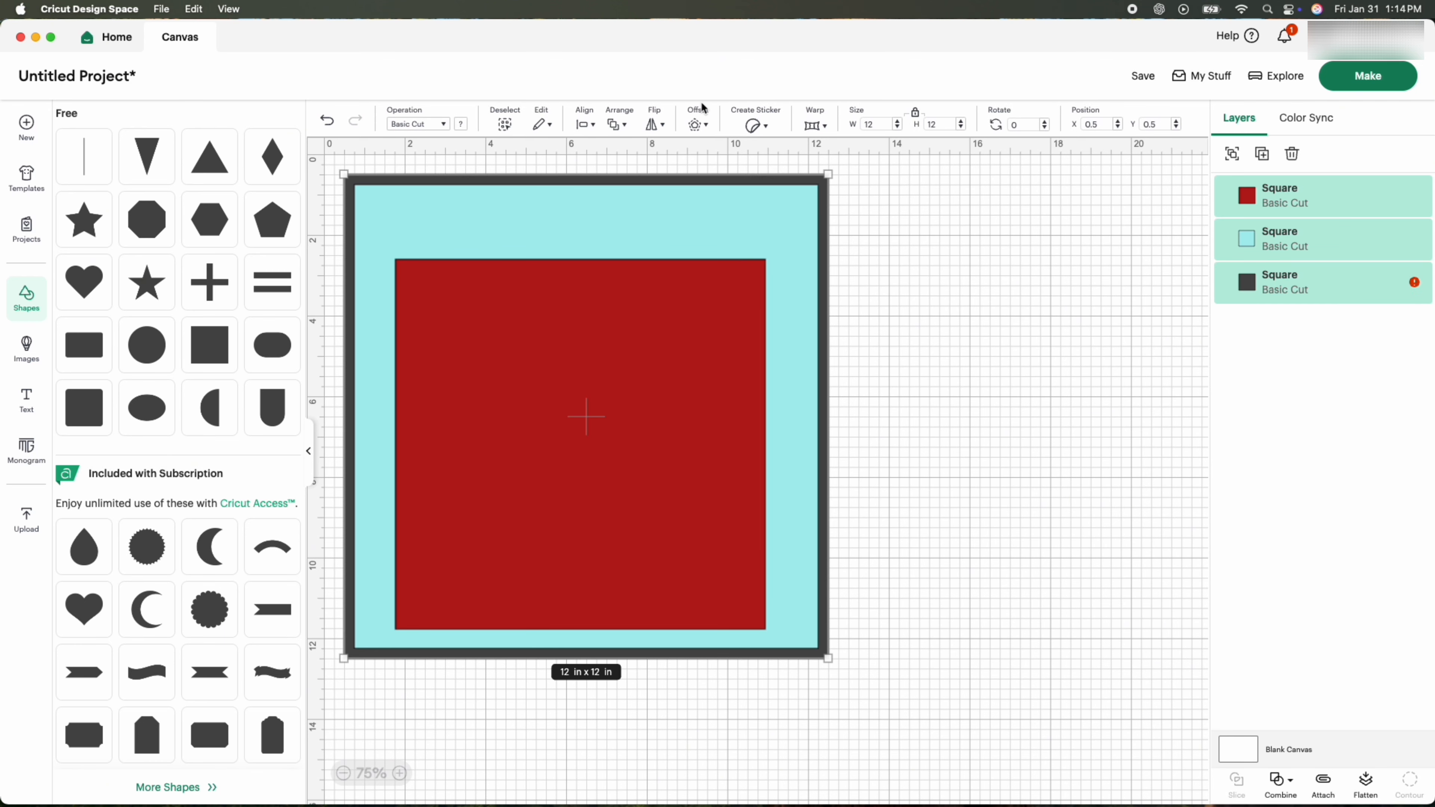
{"action": "left_click", "coordinate": [592, 133]}
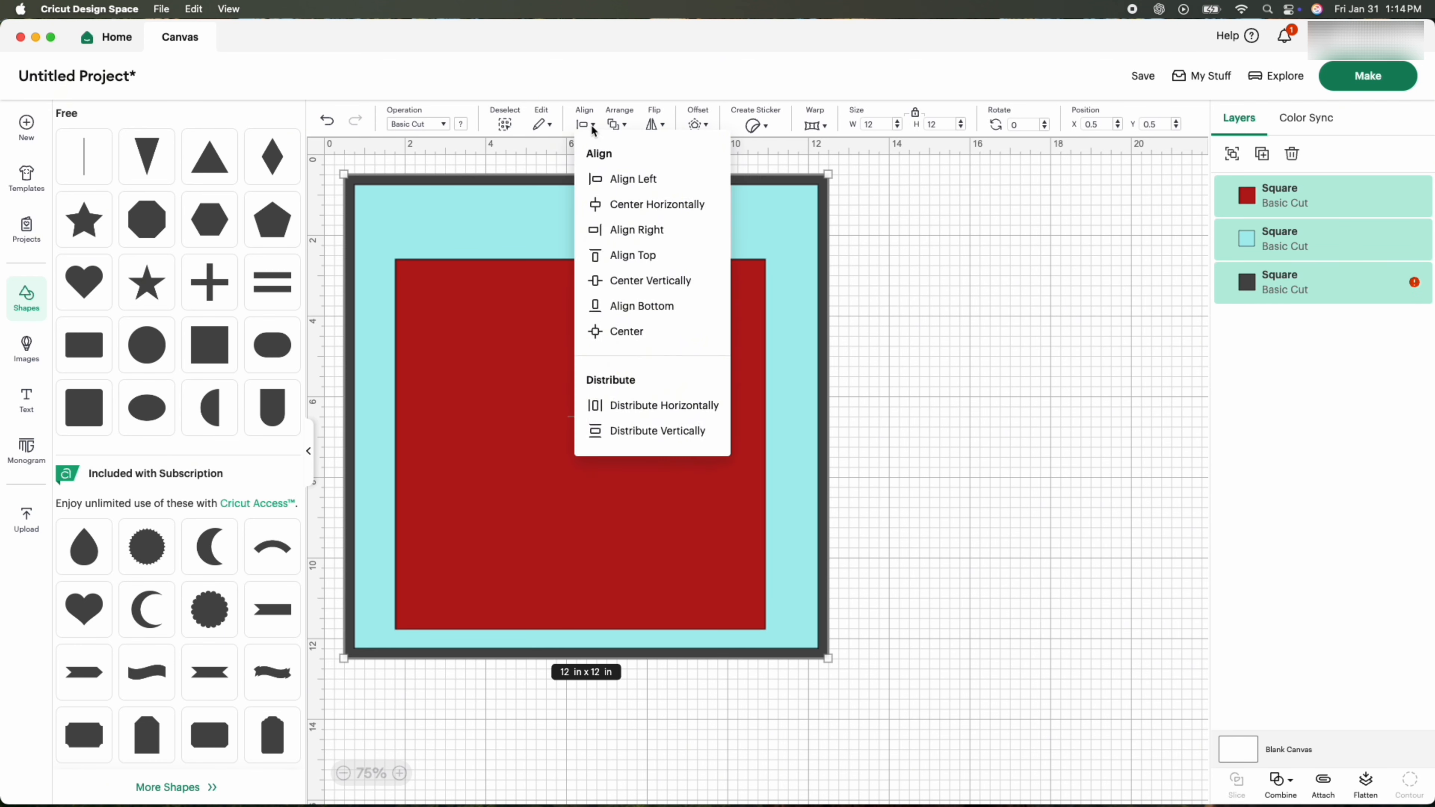
{"action": "left_click", "coordinate": [652, 206]}
Step: Add another square, colour it white and set its size to 8.5 in
{"action": "left_click", "coordinate": [212, 352]}
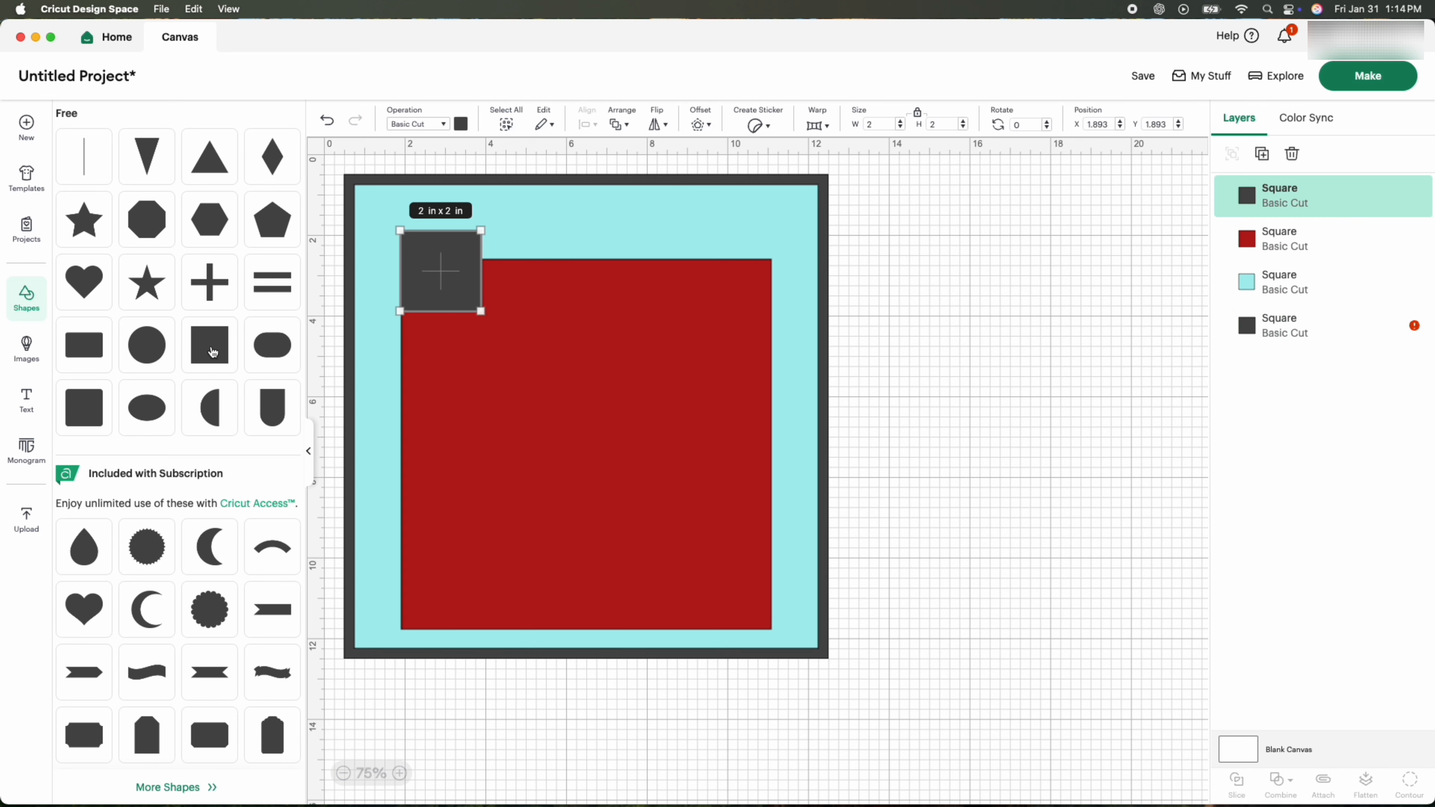
{"action": "left_click", "coordinate": [461, 125]}
{"action": "left_click", "coordinate": [477, 275]}
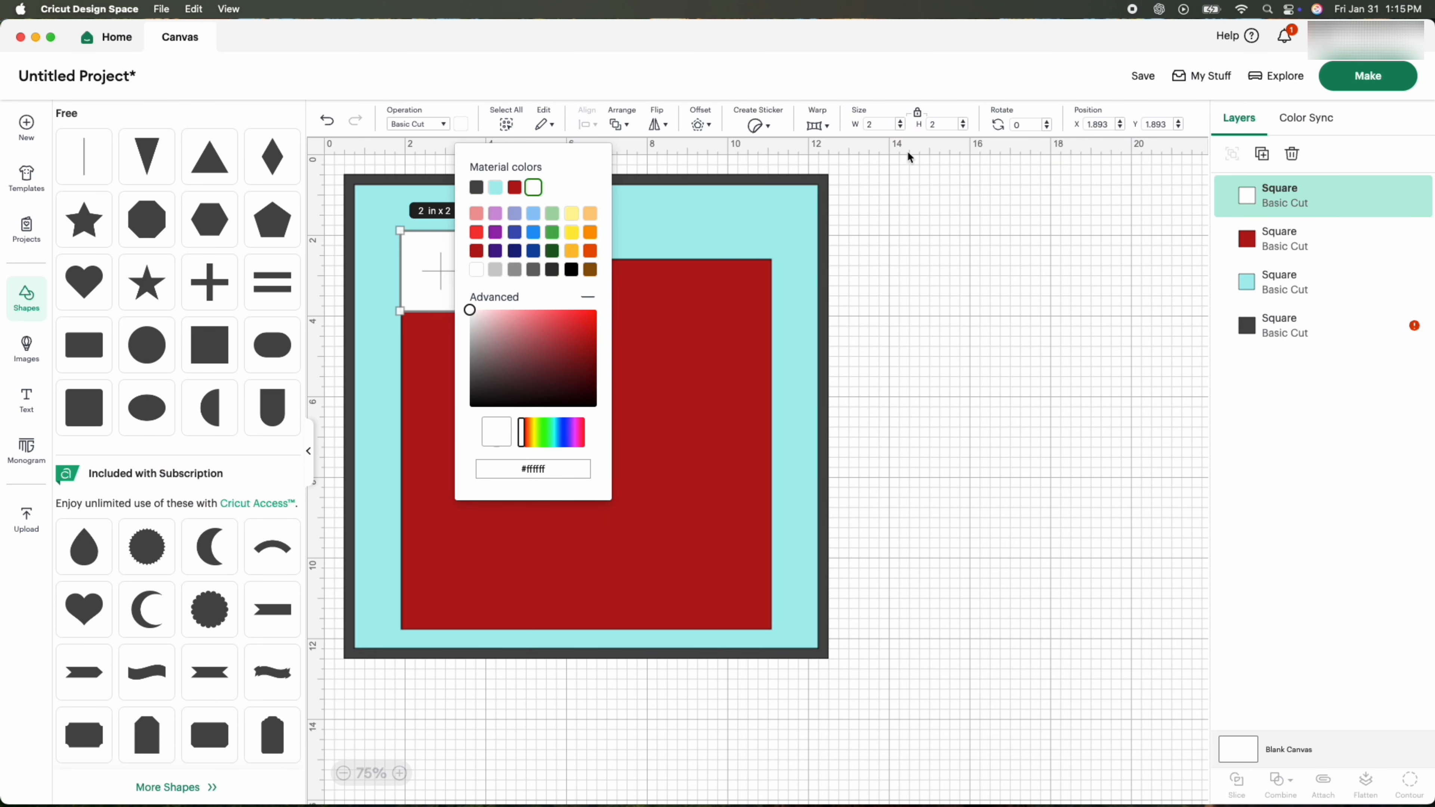
{"action": "left_click", "coordinate": [876, 125]}
{"action": "type", "text": "8.5"}
{"action": "key", "text": "Return"}
Step: Move the white square over the red square and centre the two on each other
{"action": "left_click_drag", "start_coordinate": [574, 410], "coordinate": [589, 454]}
{"action": "left_click", "coordinate": [1322, 239], "text": "shift"}
{"action": "left_click", "coordinate": [594, 131]}
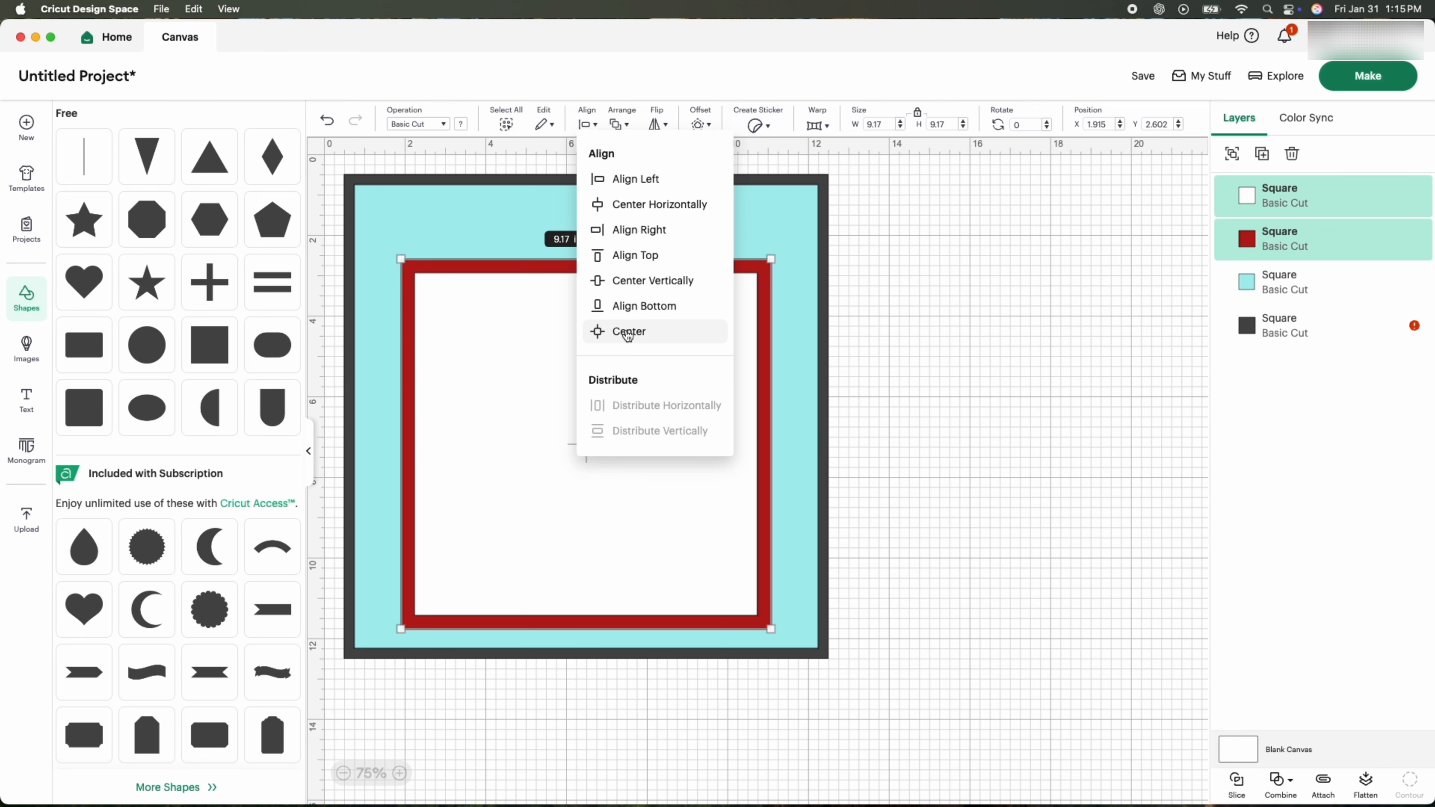
{"action": "left_click", "coordinate": [628, 333]}
Step: Add a 7.5 in square and set its colour to #72bcbc
{"action": "left_click", "coordinate": [216, 352]}
{"action": "key", "text": "Return"}
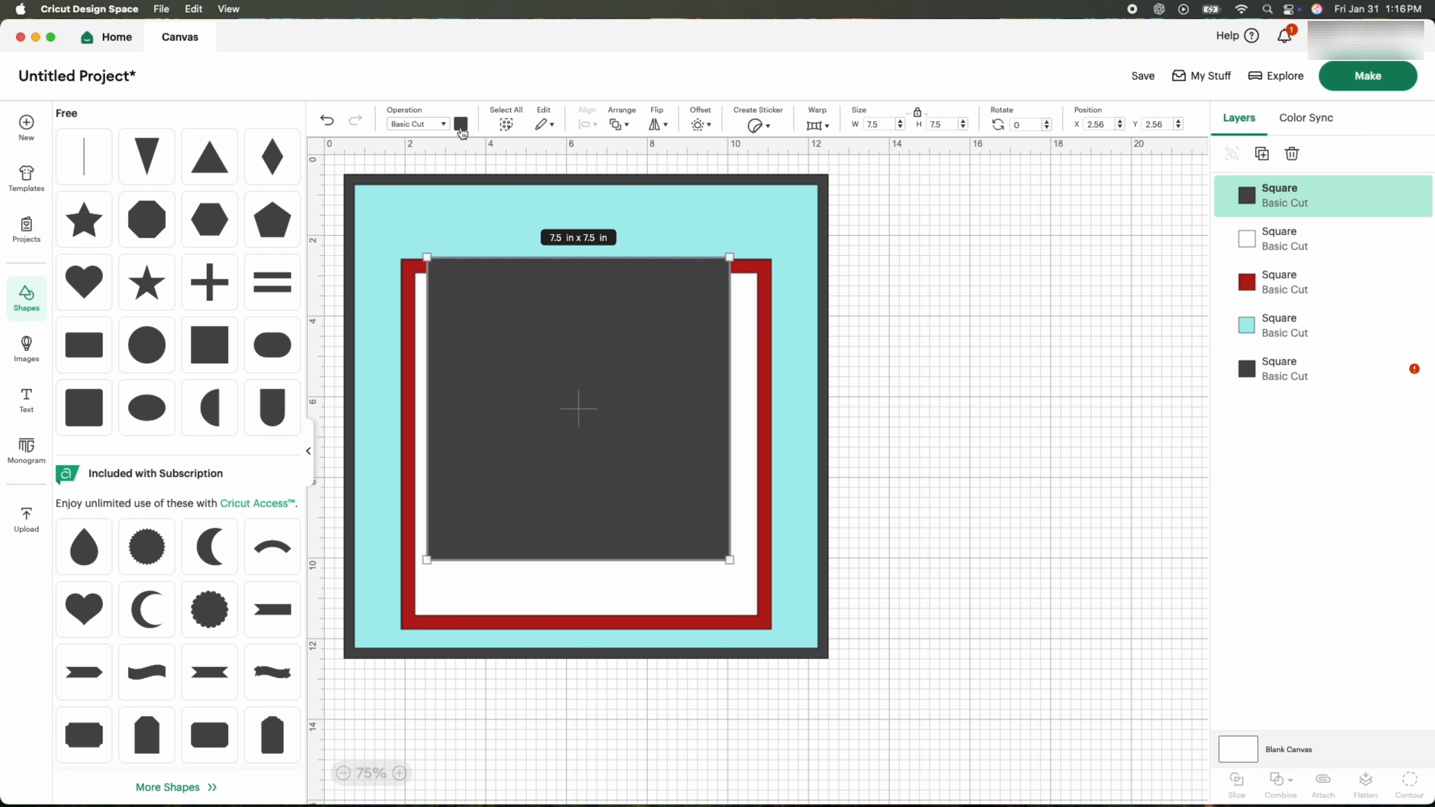
{"action": "left_click", "coordinate": [461, 126]}
{"action": "left_click", "coordinate": [555, 469]}
{"action": "key", "text": "BackSpace"}
{"action": "key", "text": "BackSpace"}
{"action": "key", "text": "BackSpace"}
{"action": "key", "text": "BackSpace"}
{"action": "key", "text": "BackSpace"}
{"action": "key", "text": "BackSpace"}
{"action": "type", "text": "72bcbc"}
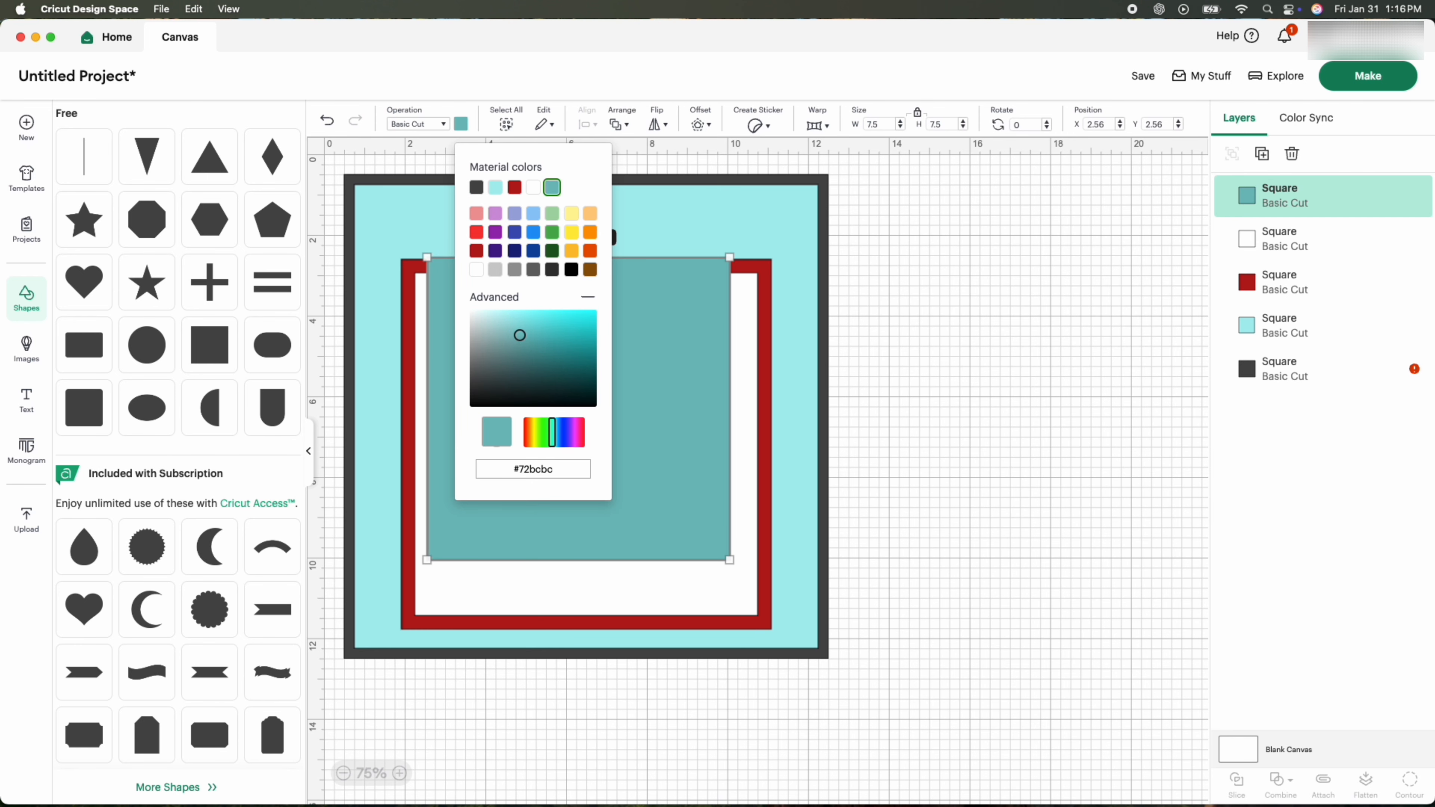
{"action": "left_click", "coordinate": [890, 534]}
Step: Move the teal square down and centre it with the white and red squares
{"action": "left_click_drag", "start_coordinate": [617, 464], "coordinate": [623, 498]}
{"action": "left_click", "coordinate": [1271, 247], "text": "shift"}
{"action": "left_click", "coordinate": [1272, 281], "text": "shift"}
{"action": "left_click", "coordinate": [596, 125]}
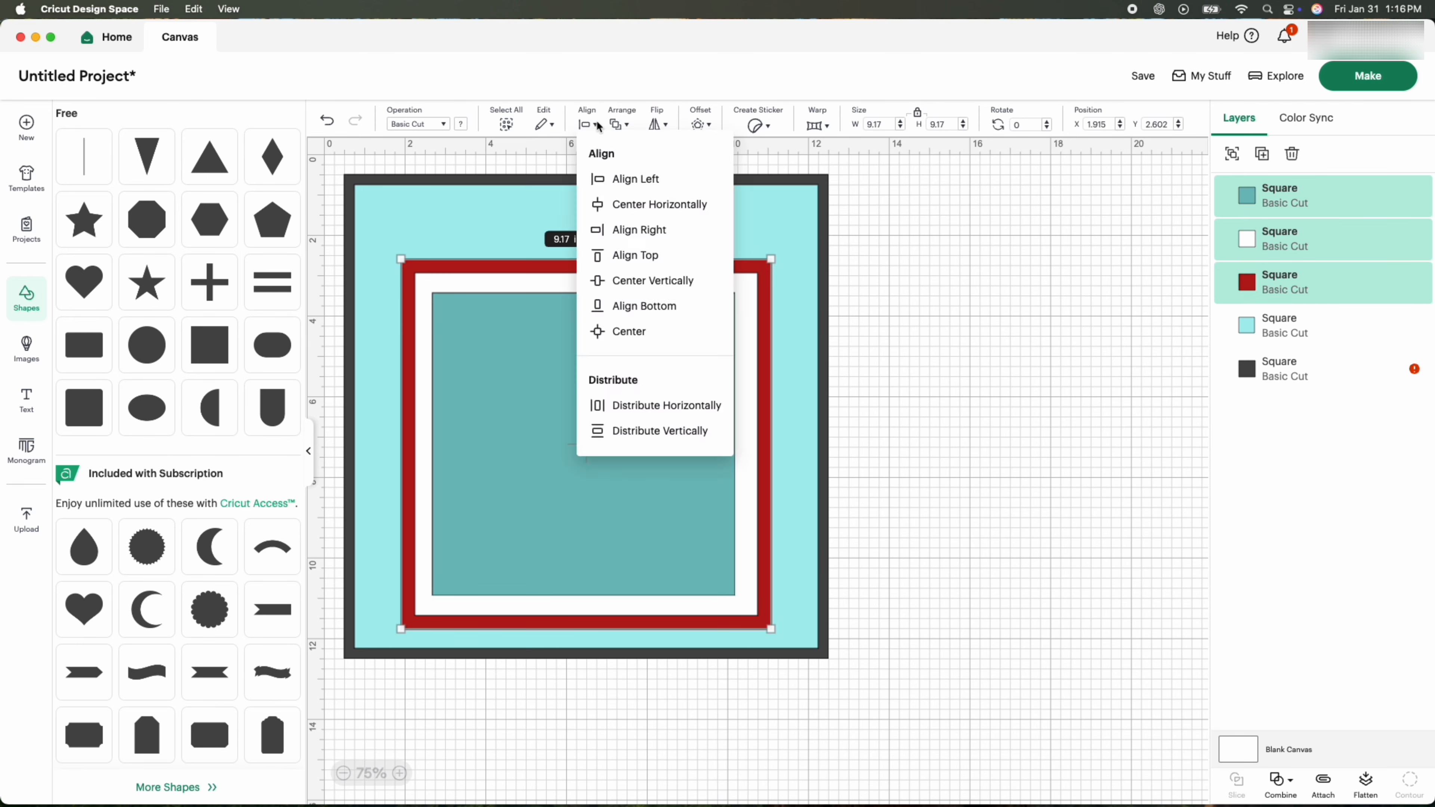
{"action": "left_click", "coordinate": [630, 331]}
{"action": "left_click", "coordinate": [959, 404]}
Step: Add a white 6.25 × 4.25 in rectangle with unlocked proportions on the upper part of the teal square
{"action": "left_click", "coordinate": [223, 360]}
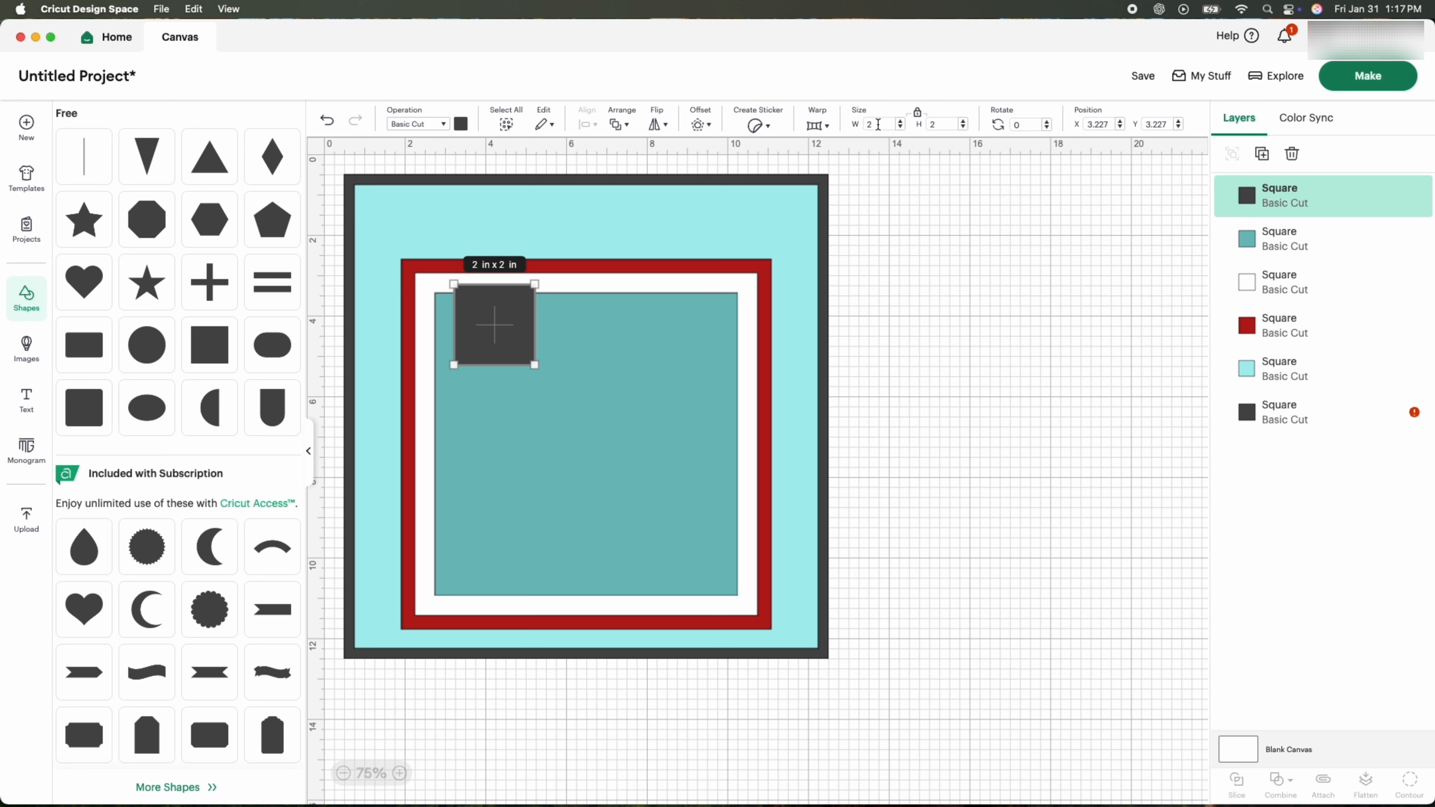
{"action": "left_click", "coordinate": [918, 115]}
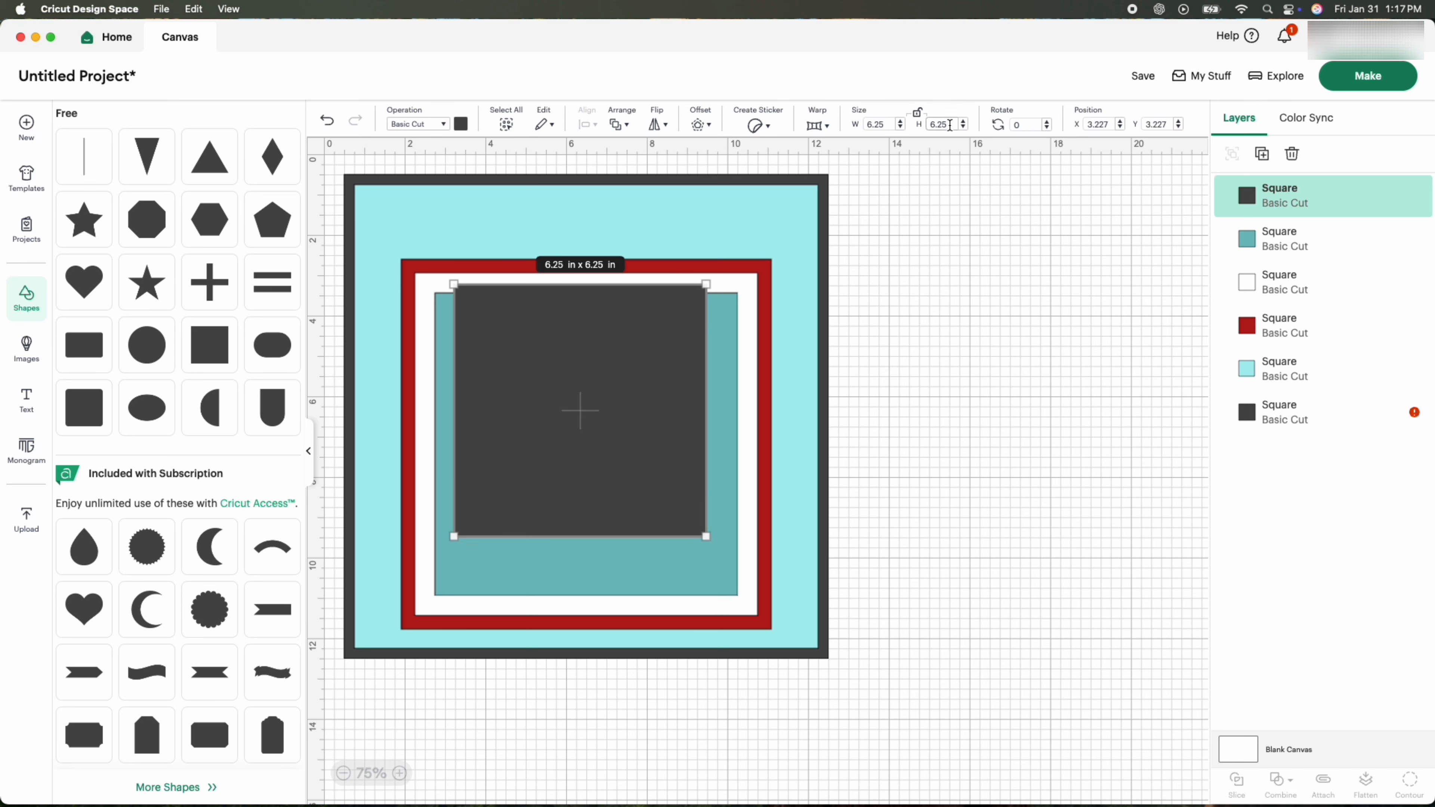
{"action": "type", "text": "4.25"}
{"action": "key", "text": "Return"}
{"action": "left_click_drag", "start_coordinate": [581, 367], "coordinate": [586, 407]}
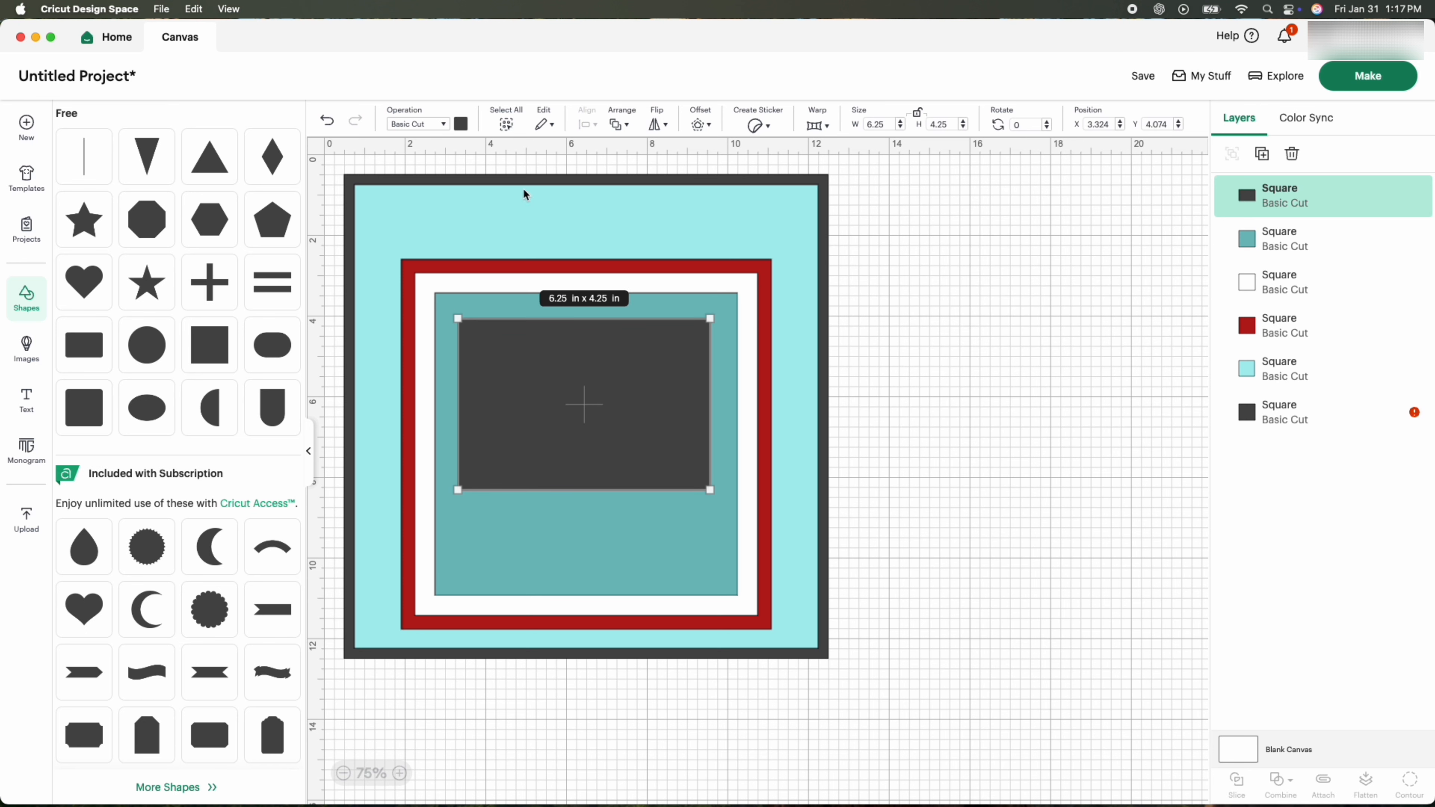
{"action": "left_click", "coordinate": [461, 124]}
{"action": "left_click", "coordinate": [533, 188]}
{"action": "left_click", "coordinate": [924, 477]}
Step: Copy the white rectangle, resize the copy to 6 × 4 in and colour it dark grey
{"action": "left_click", "coordinate": [622, 428]}
{"action": "key", "text": "super+c"}
{"action": "key", "text": "super+v"}
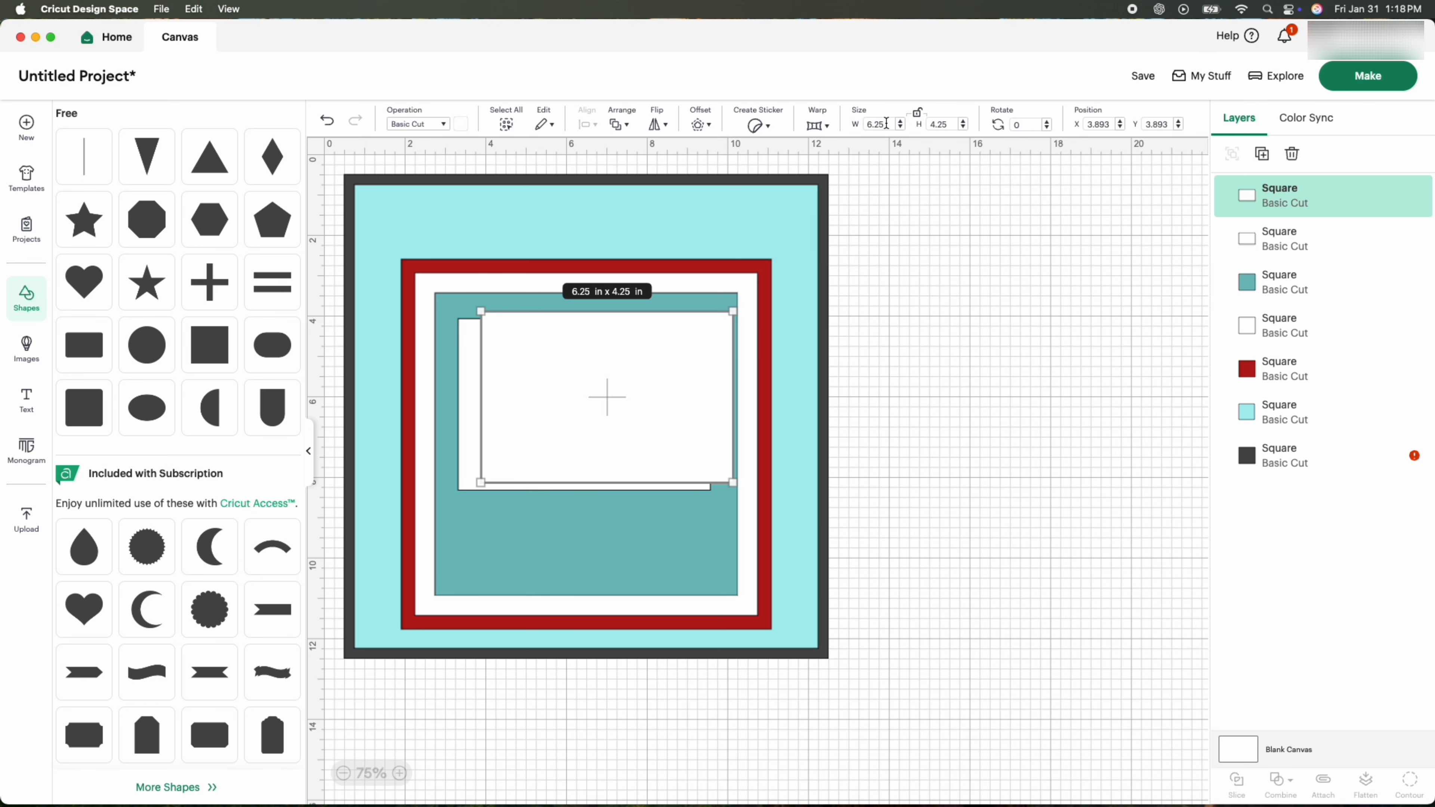
{"action": "left_click", "coordinate": [876, 125]}
{"action": "type", "text": "6"}
{"action": "key", "text": "Return"}
{"action": "type", "text": "4."}
{"action": "key", "text": "Return"}
{"action": "left_click", "coordinate": [461, 123]}
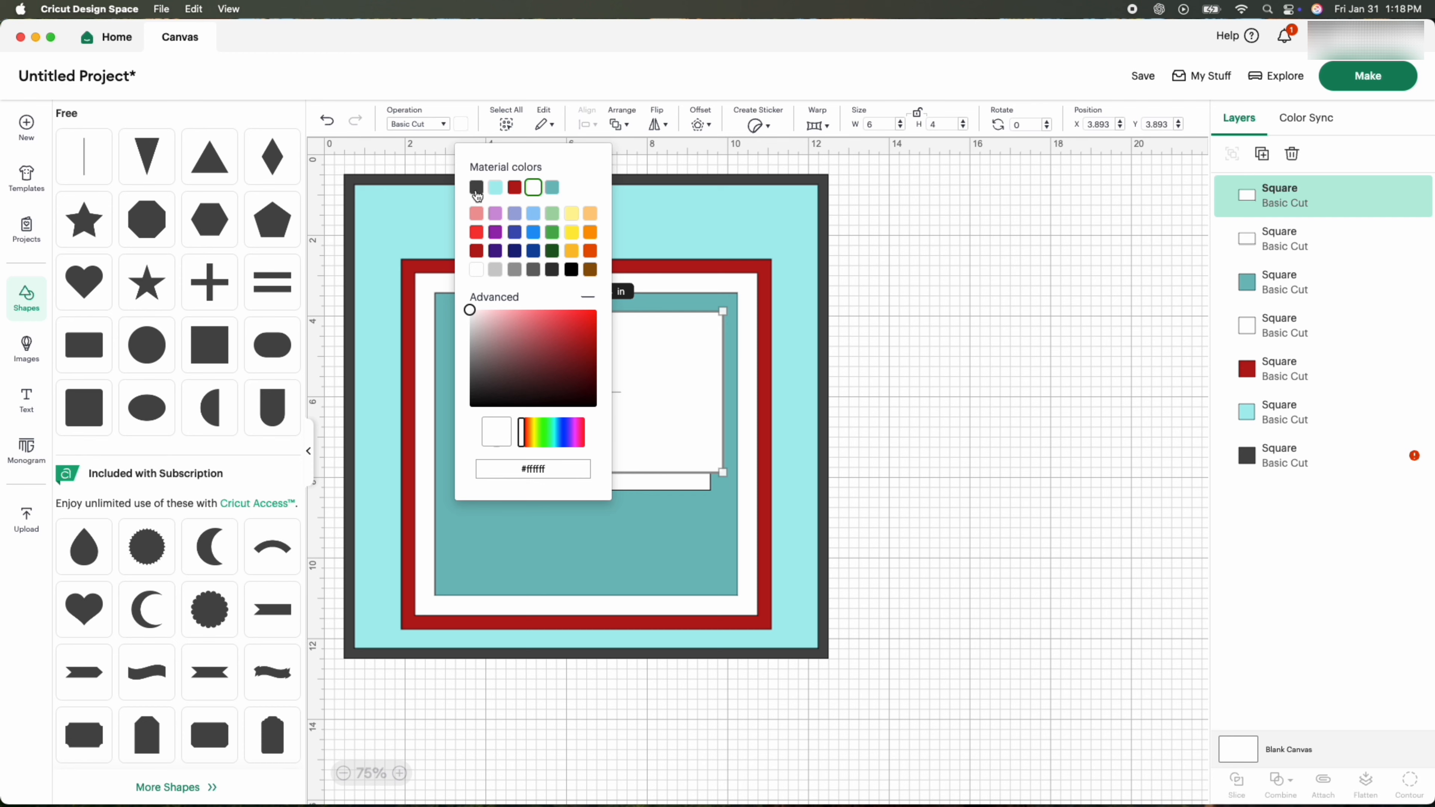
{"action": "left_click", "coordinate": [474, 189]}
{"action": "left_click", "coordinate": [890, 376]}
Step: Centre the dark grey rectangle on the white rectangle and group the two
{"action": "left_click_drag", "start_coordinate": [606, 406], "coordinate": [587, 416]}
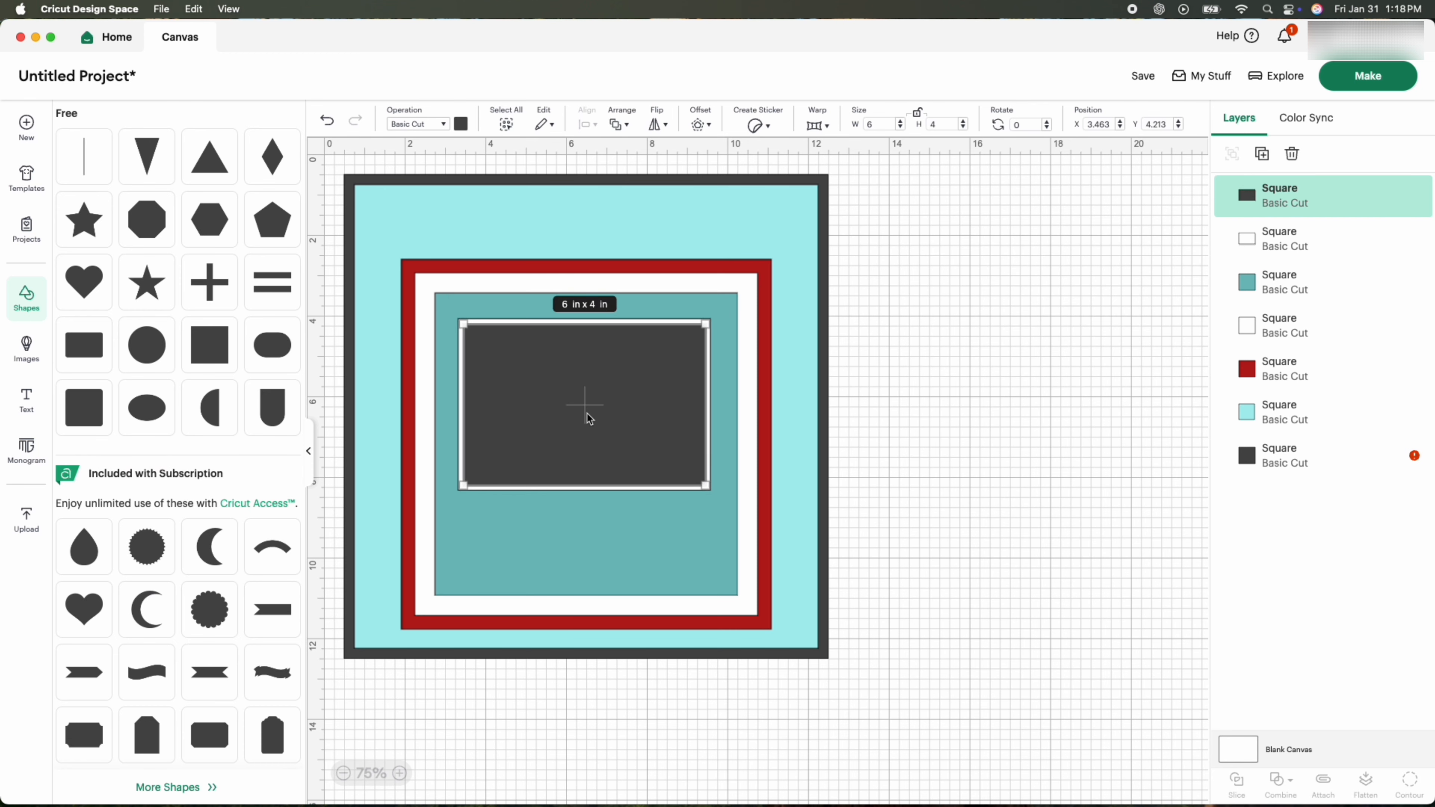
{"action": "left_click", "coordinate": [905, 382]}
{"action": "left_click", "coordinate": [1266, 198]}
{"action": "left_click", "coordinate": [1267, 246], "text": "shift"}
{"action": "left_click", "coordinate": [591, 127]}
{"action": "left_click", "coordinate": [629, 332]}
{"action": "left_click", "coordinate": [1232, 154]}
{"action": "left_click", "coordinate": [1008, 373]}
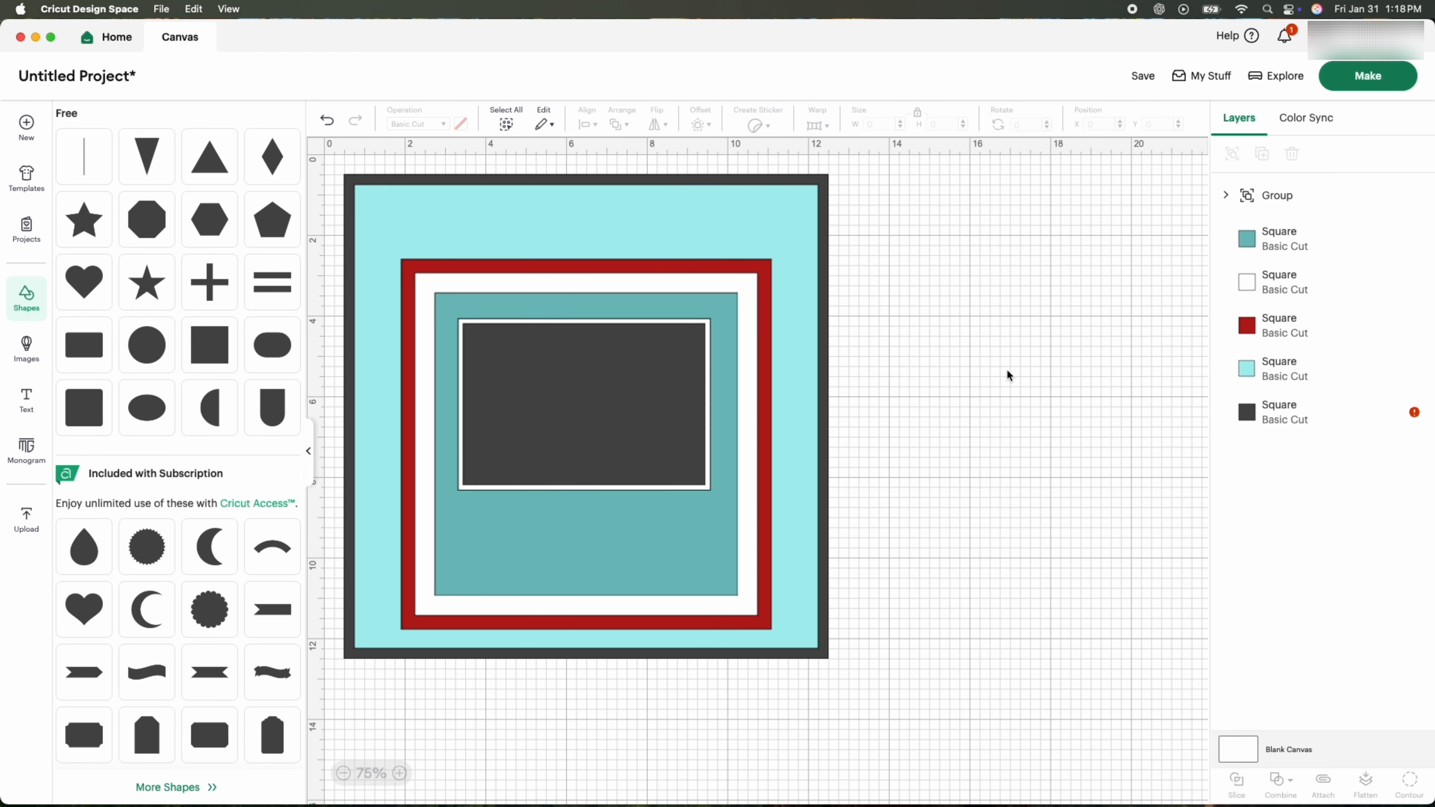
Step: Add a white 2.75 × 3.75 in rectangle at the page's lower-left corner and nudge the grouped photo mat up slightly
{"action": "left_click", "coordinate": [210, 345]}
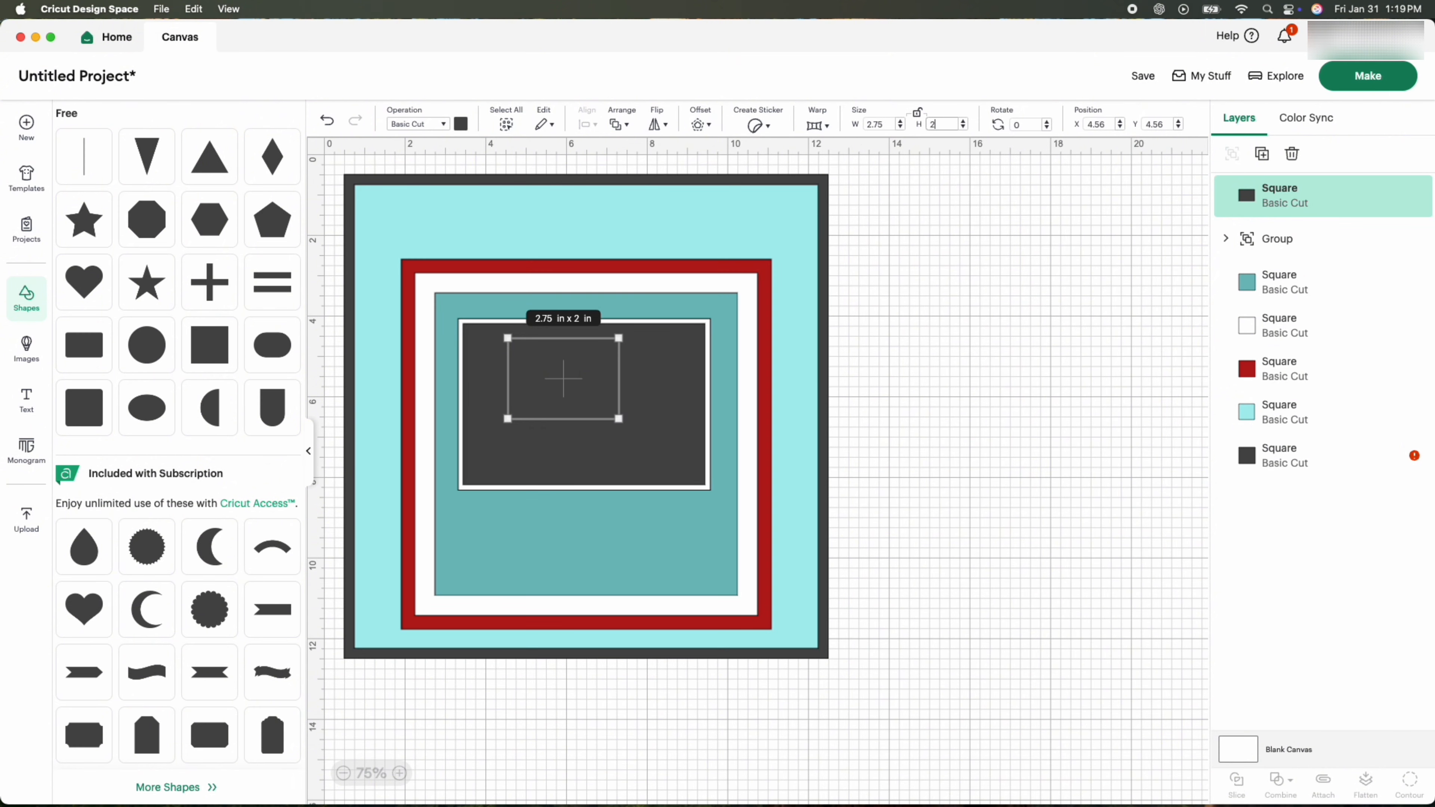
{"action": "key", "text": "Return"}
{"action": "left_click_drag", "start_coordinate": [563, 379], "coordinate": [439, 565]}
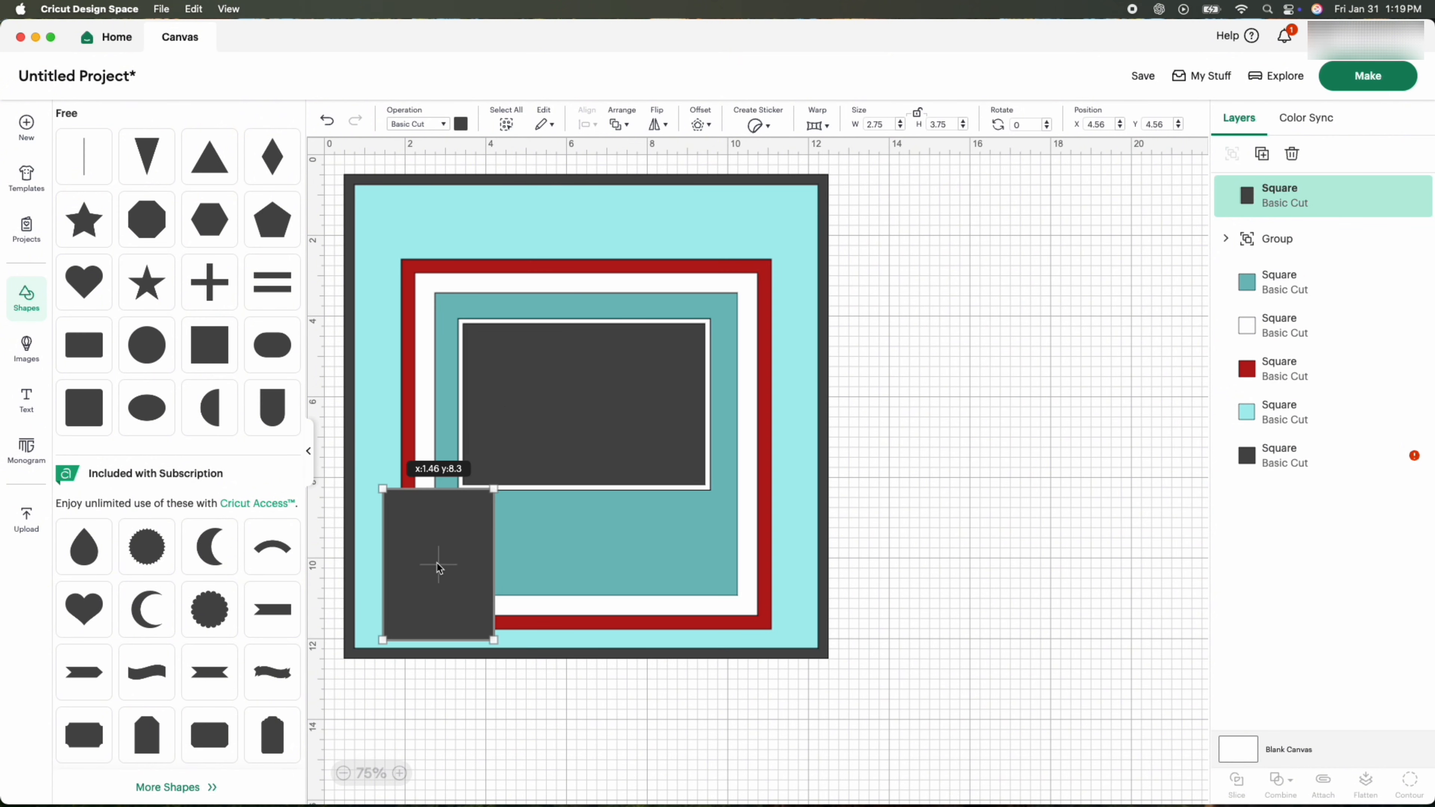
{"action": "left_click_drag", "start_coordinate": [544, 411], "coordinate": [541, 401]}
{"action": "left_click", "coordinate": [441, 570]}
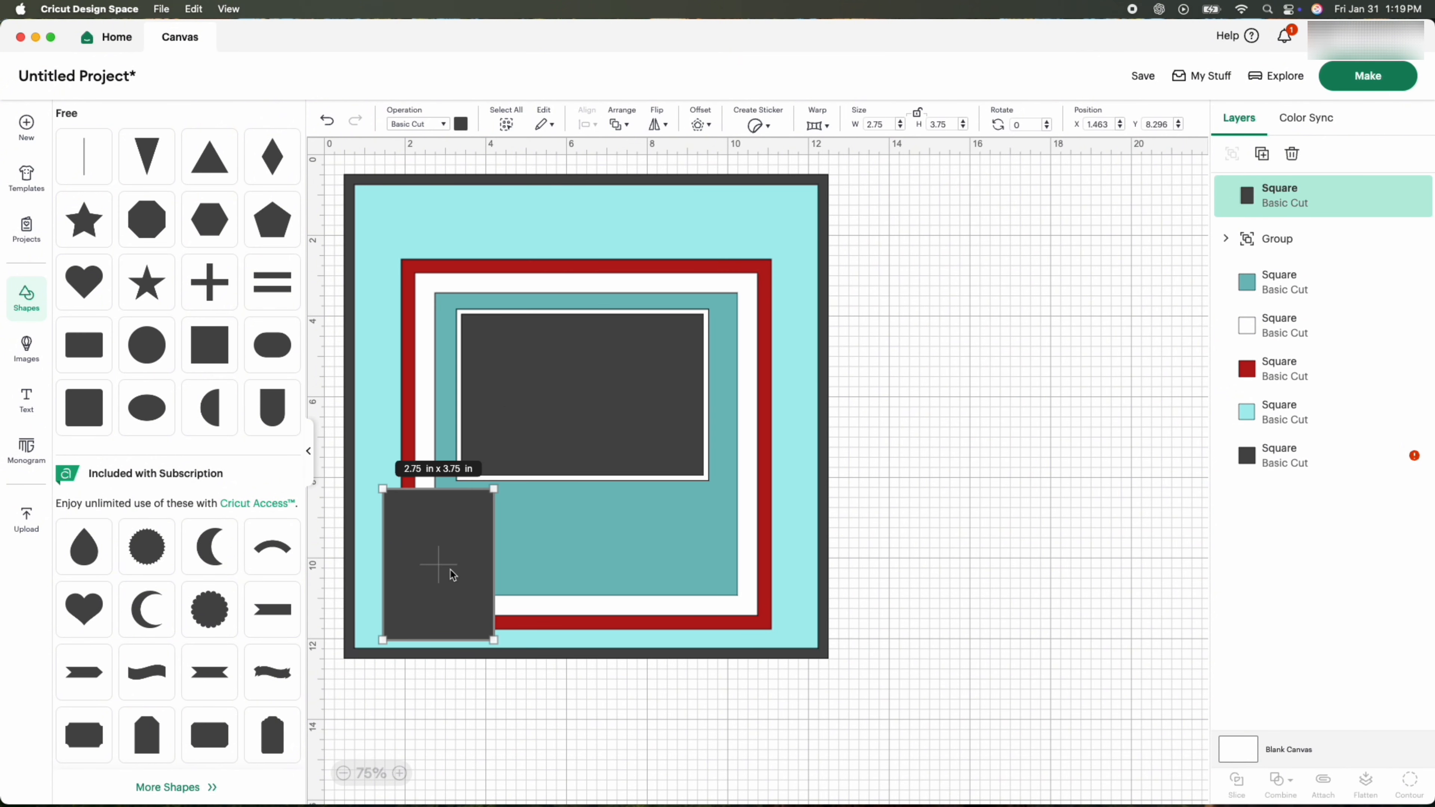
{"action": "left_click", "coordinate": [462, 123]}
{"action": "left_click", "coordinate": [534, 188]}
Step: Duplicate the small white rectangle twice, placing one copy at the page's lower-right corner
{"action": "right_click", "coordinate": [470, 560]}
{"action": "left_click", "coordinate": [568, 229]}
{"action": "left_click_drag", "start_coordinate": [469, 599], "coordinate": [734, 565]}
{"action": "right_click", "coordinate": [575, 579]}
{"action": "left_click", "coordinate": [607, 228]}
Step: Place the other copy in the middle, centred horizontally on the light blue square, and shift the lower-left rectangle slightly inward
{"action": "left_click", "coordinate": [563, 592]}
{"action": "left_click_drag", "start_coordinate": [563, 593], "coordinate": [586, 593]}
{"action": "left_click", "coordinate": [638, 210]}
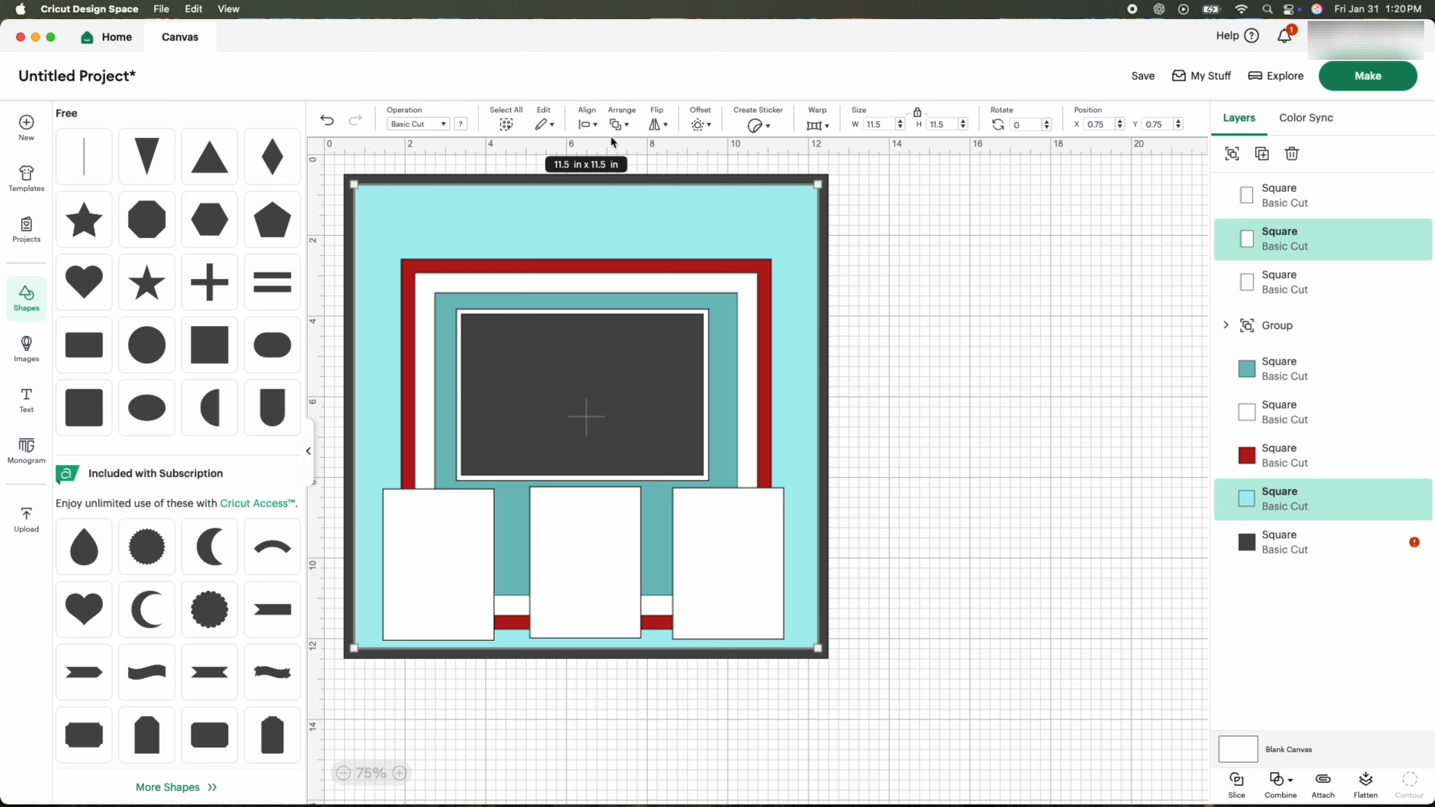
{"action": "left_click_drag", "start_coordinate": [436, 565], "coordinate": [443, 564]}
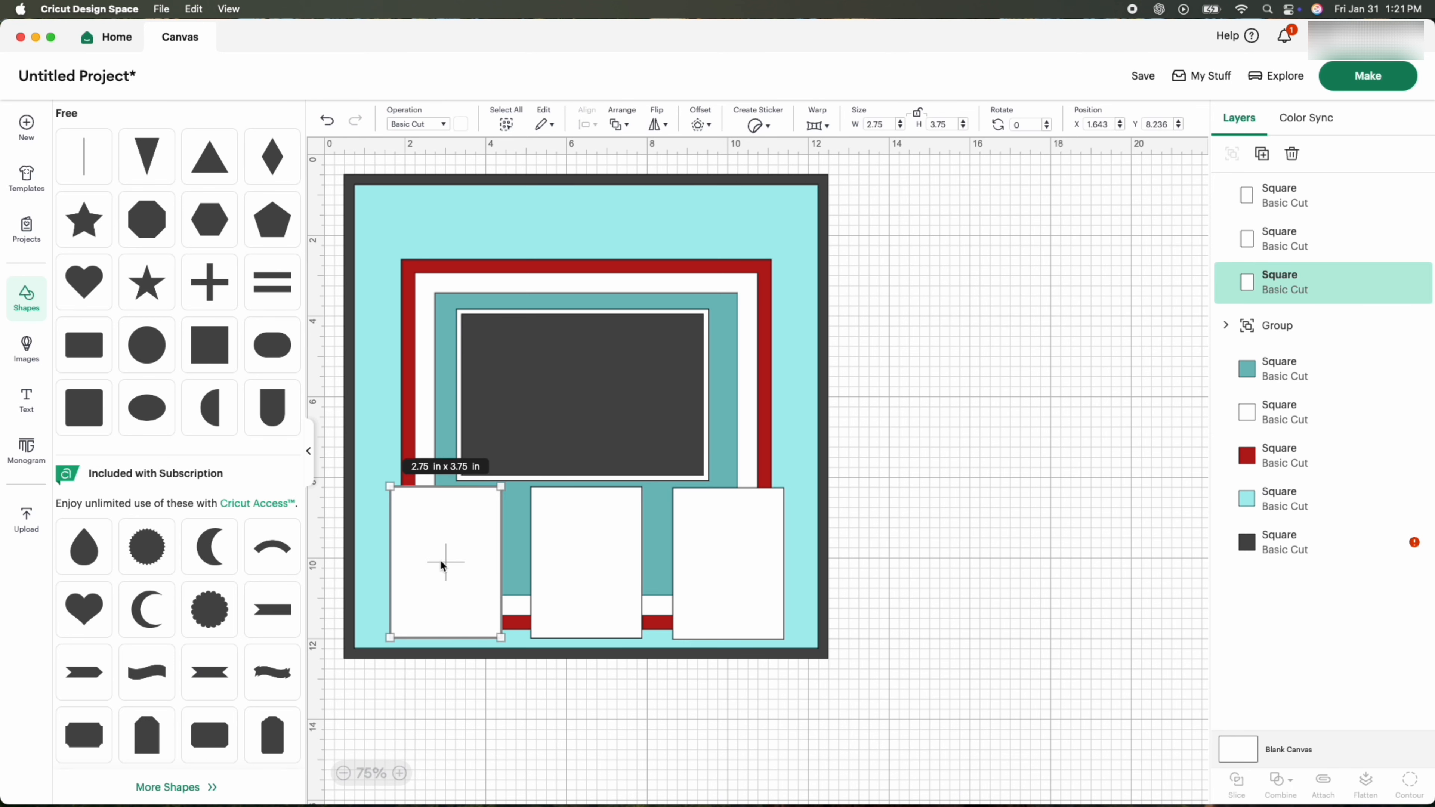
Step: Add a dark grey rectangle 2.5 in wide and duplicate it so each small white rectangle holds one
{"action": "left_click", "coordinate": [223, 363]}
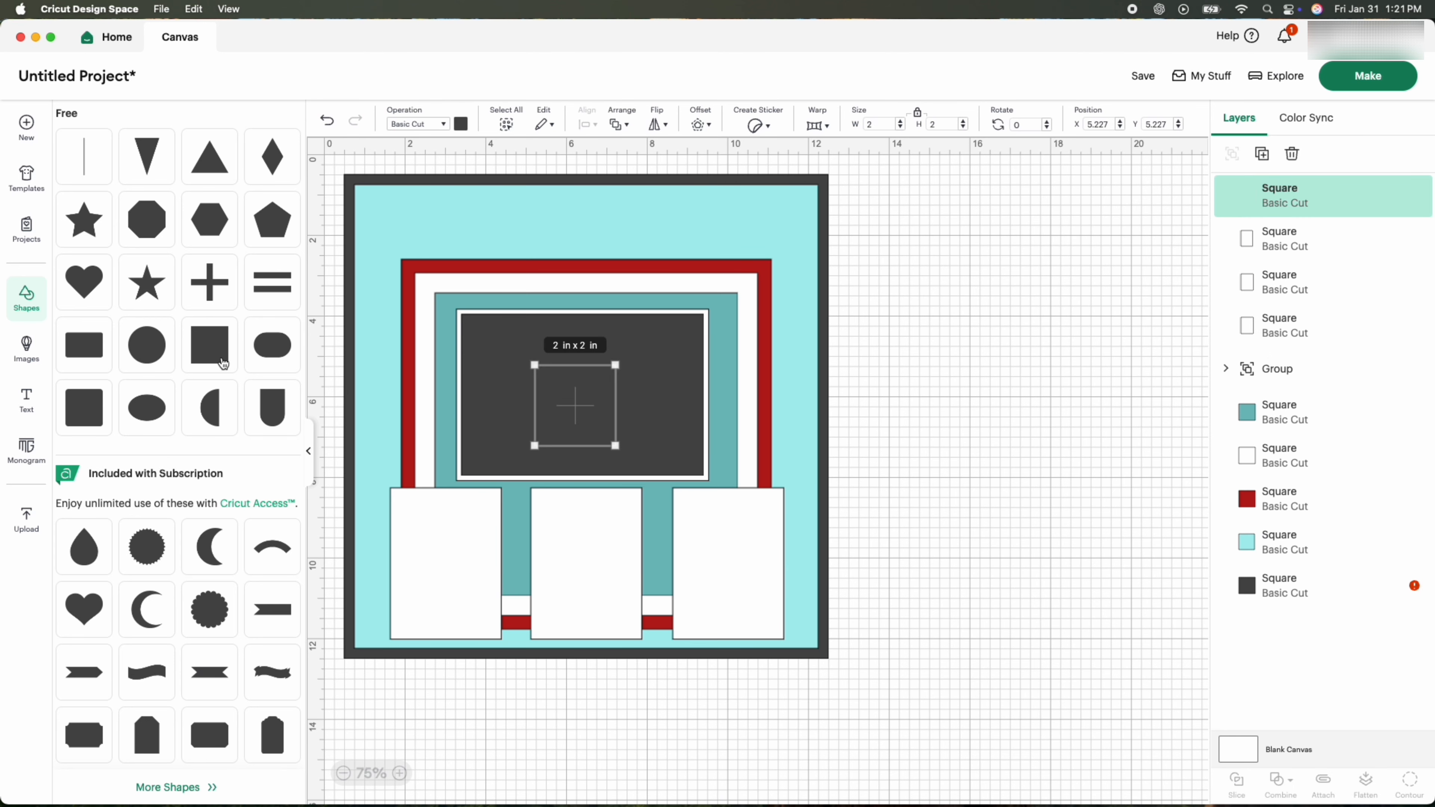
{"action": "key", "text": "Return"}
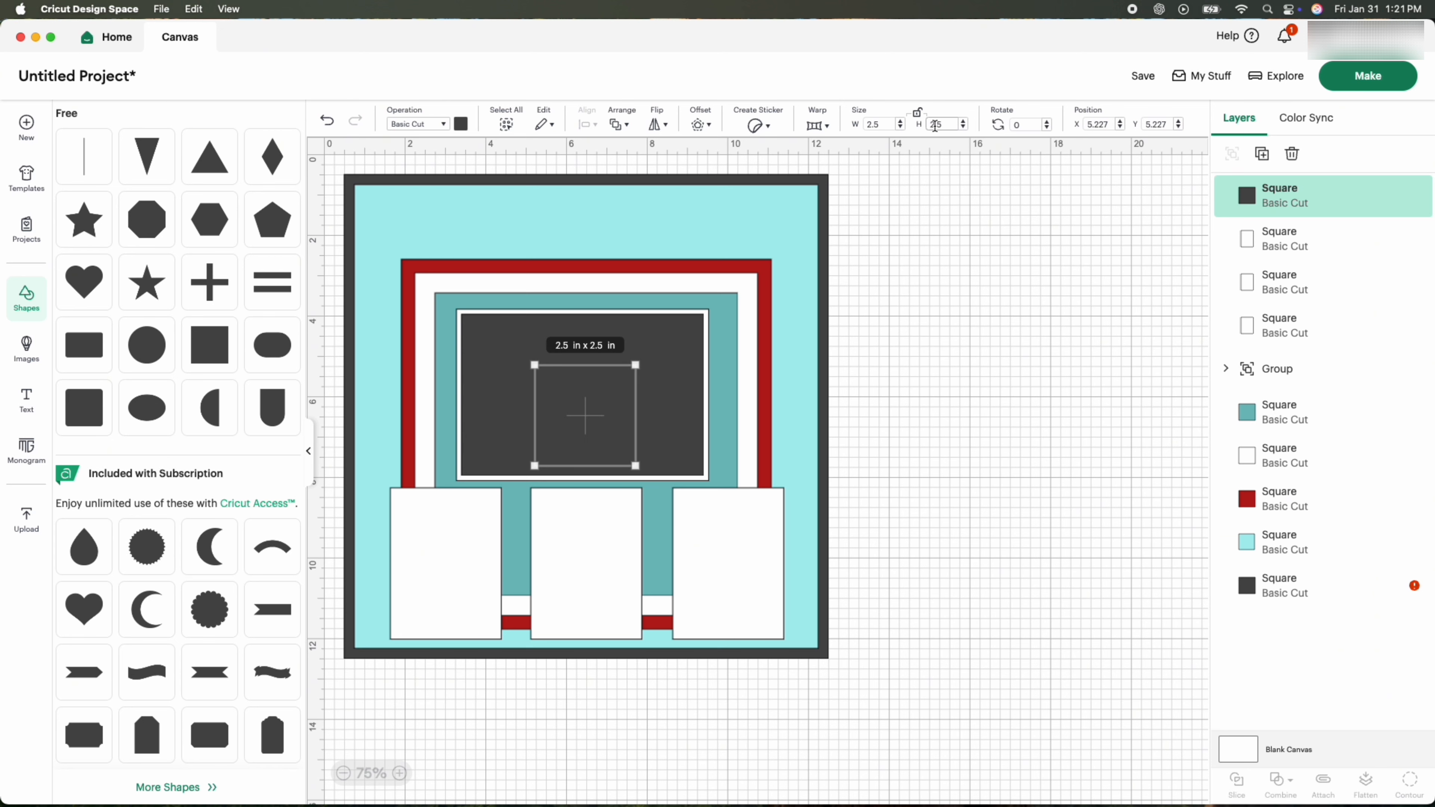
{"action": "key", "text": "Return"}
{"action": "left_click_drag", "start_coordinate": [585, 444], "coordinate": [727, 567]}
{"action": "right_click", "coordinate": [446, 572]}
{"action": "left_click", "coordinate": [477, 225]}
{"action": "right_click", "coordinate": [586, 567]}
{"action": "left_click", "coordinate": [625, 224]}
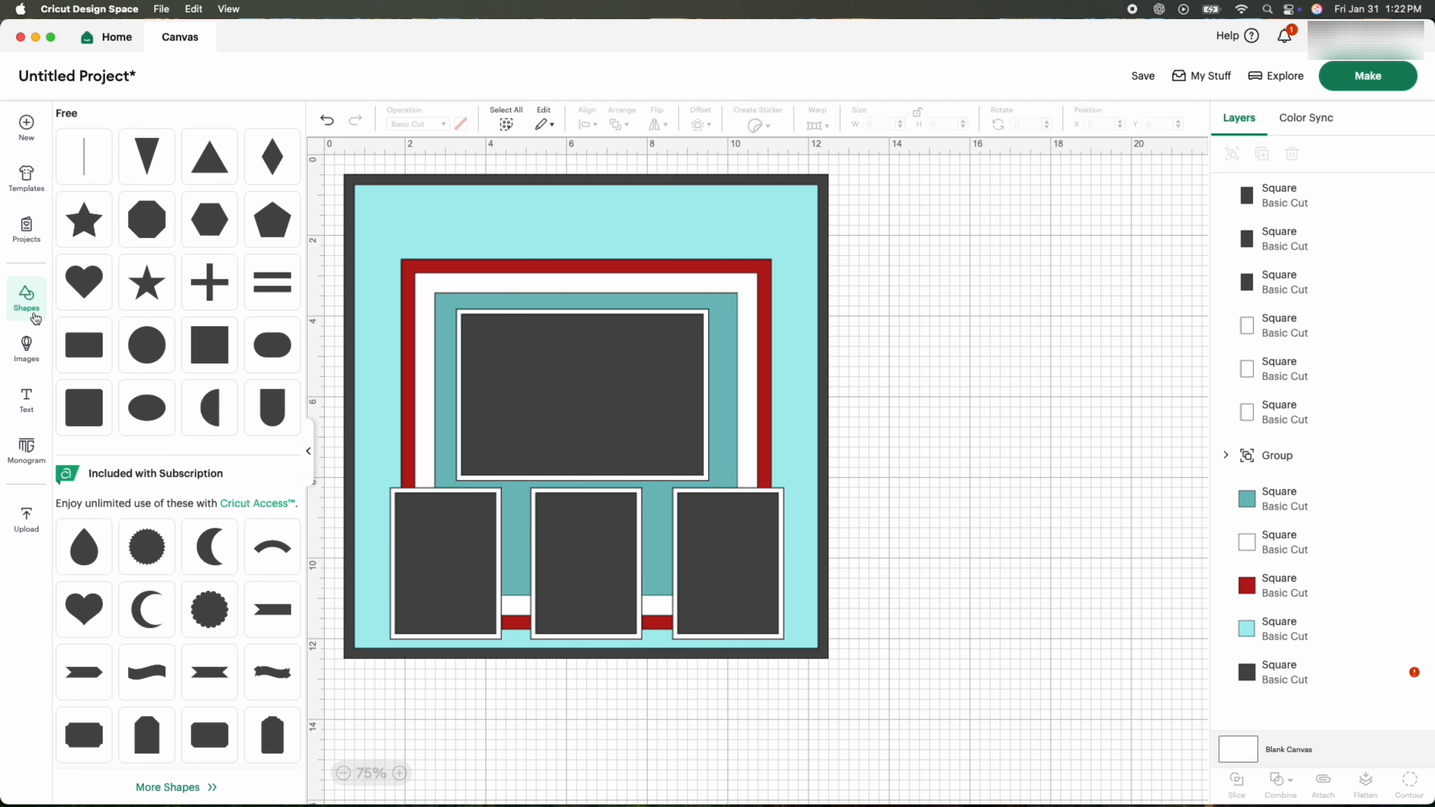
Step: Search the image library for "ribbon" and add the straight dark green banner ribbon
{"action": "scroll", "coordinate": [240, 623], "scroll_direction": "down", "scroll_amount": 5}
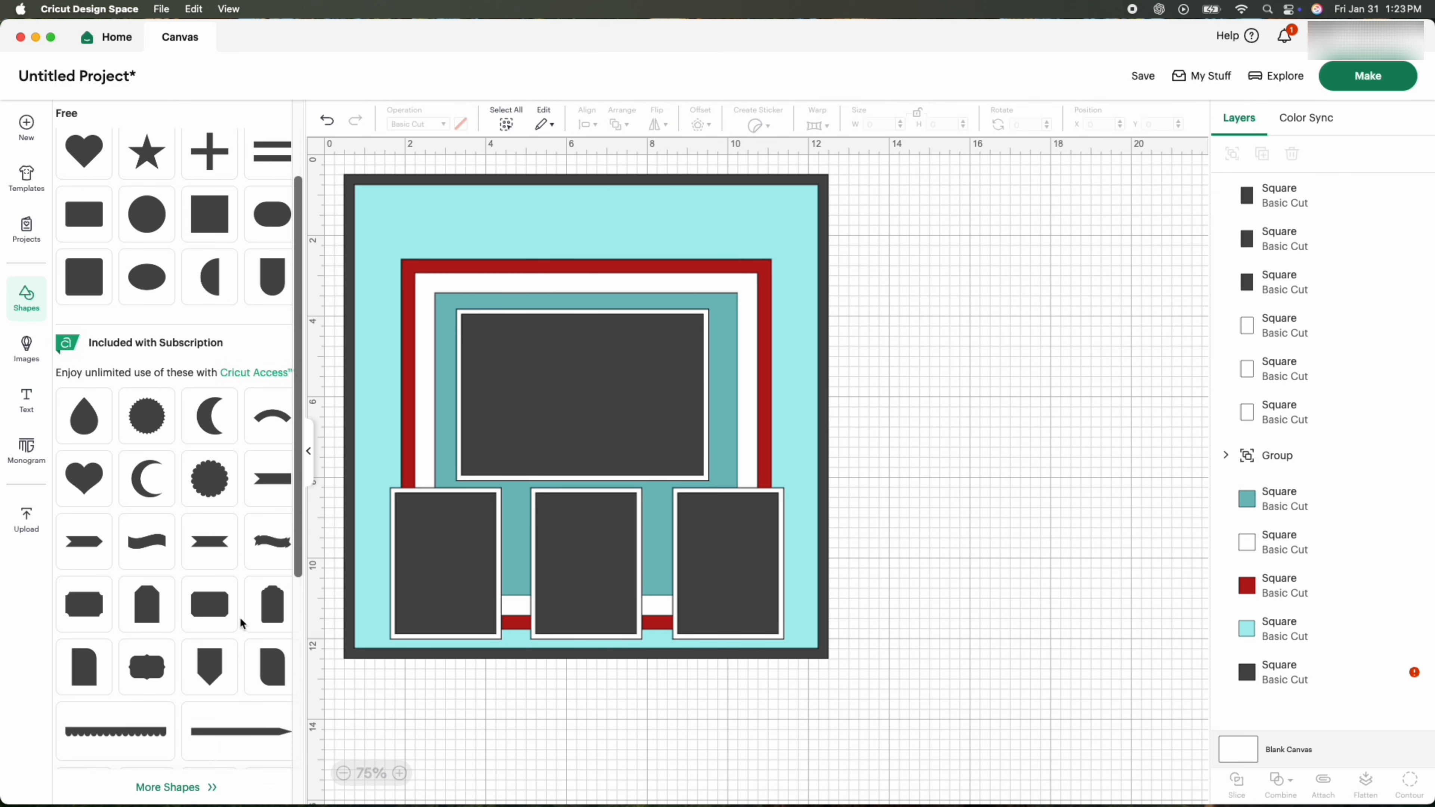
{"action": "scroll", "coordinate": [240, 623], "scroll_direction": "up", "scroll_amount": 5}
{"action": "left_click", "coordinate": [23, 359]}
{"action": "left_click", "coordinate": [224, 127]}
{"action": "left_click", "coordinate": [92, 371]}
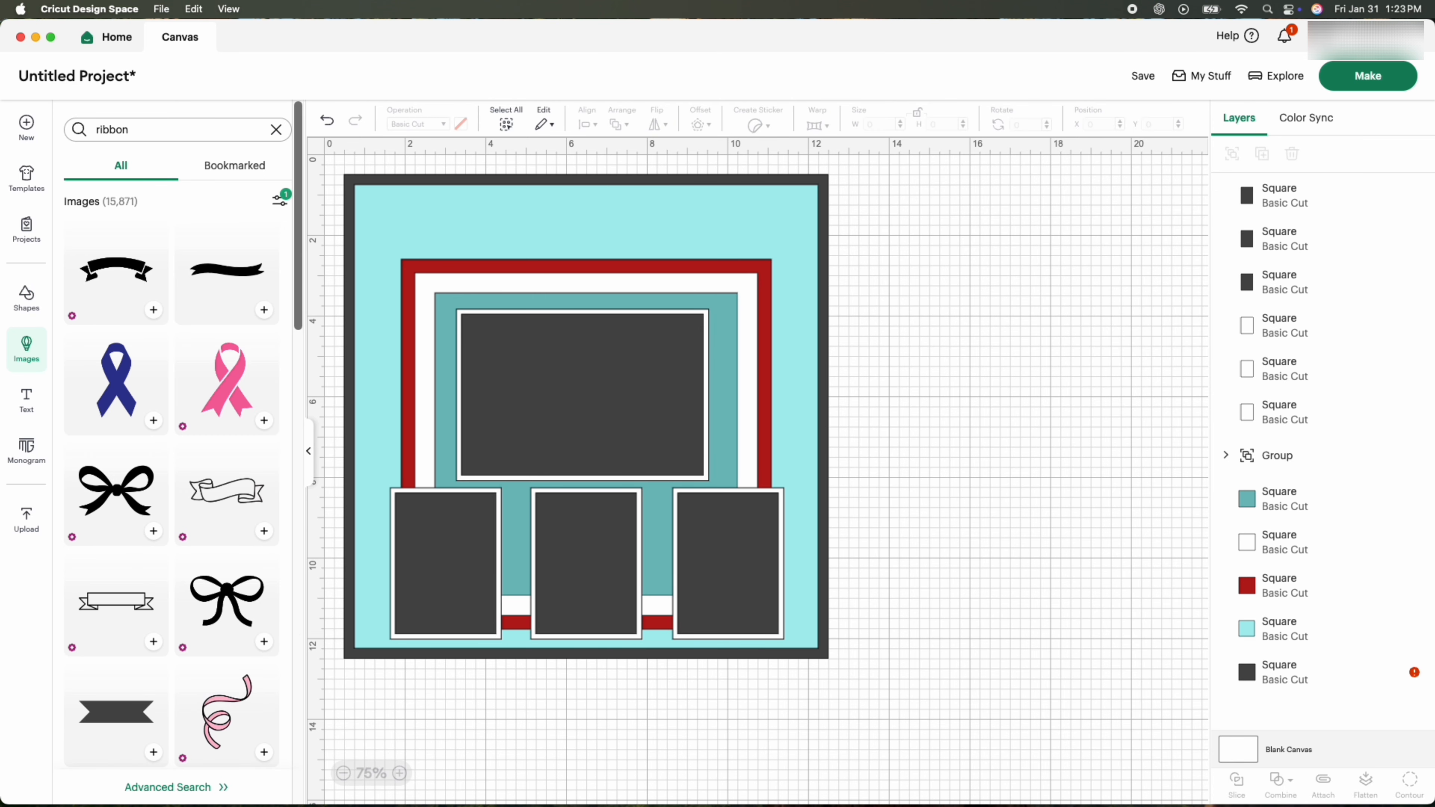
{"action": "scroll", "coordinate": [170, 452], "scroll_direction": "down", "scroll_amount": 5}
{"action": "left_click", "coordinate": [264, 470]}
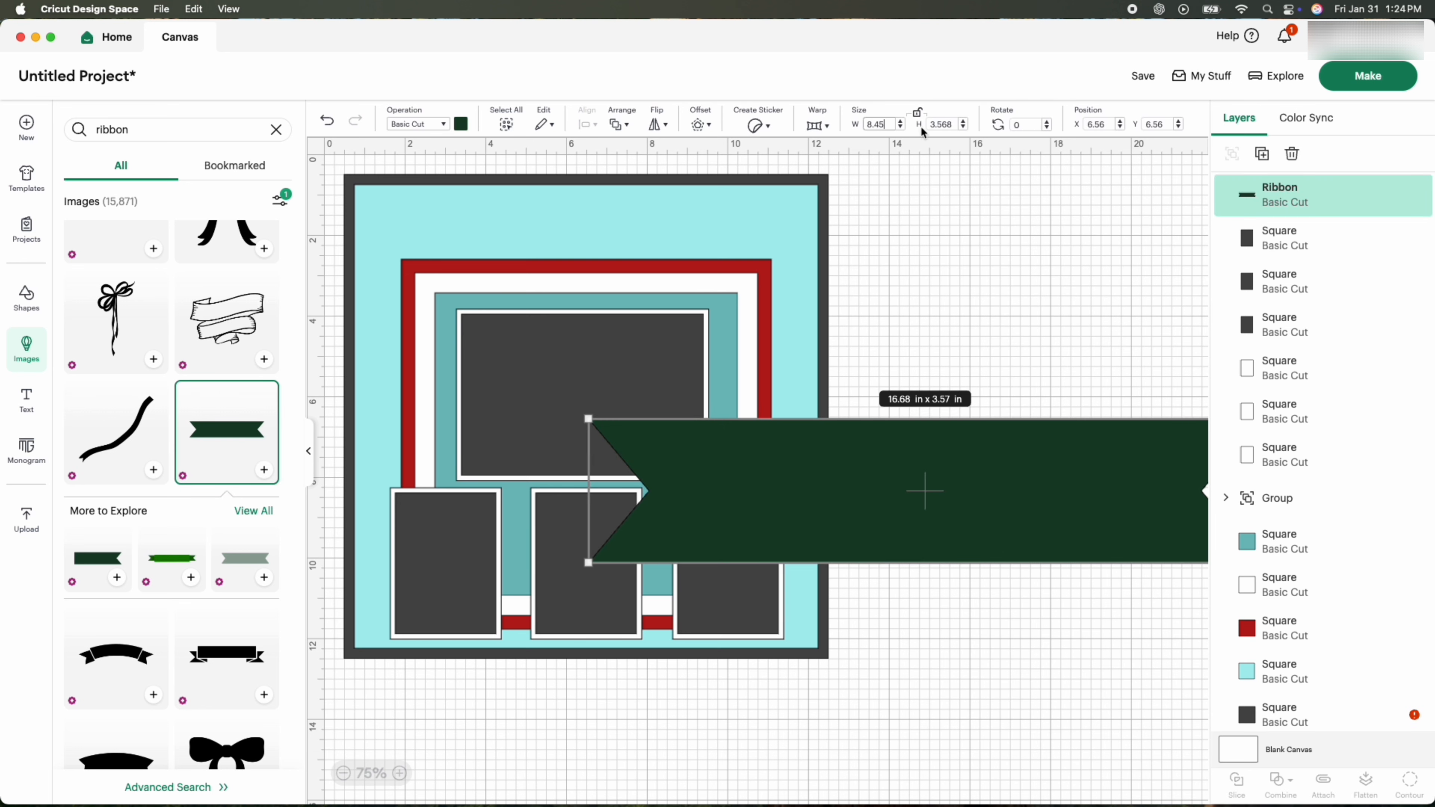
Step: Set the ribbon's size to 8.45 × 1.35 in with unlocked proportions
{"action": "left_click", "coordinate": [953, 125]}
{"action": "key", "text": "BackSpace"}
{"action": "key", "text": "BackSpace"}
{"action": "type", "text": "1.35"}
{"action": "key", "text": "Return"}
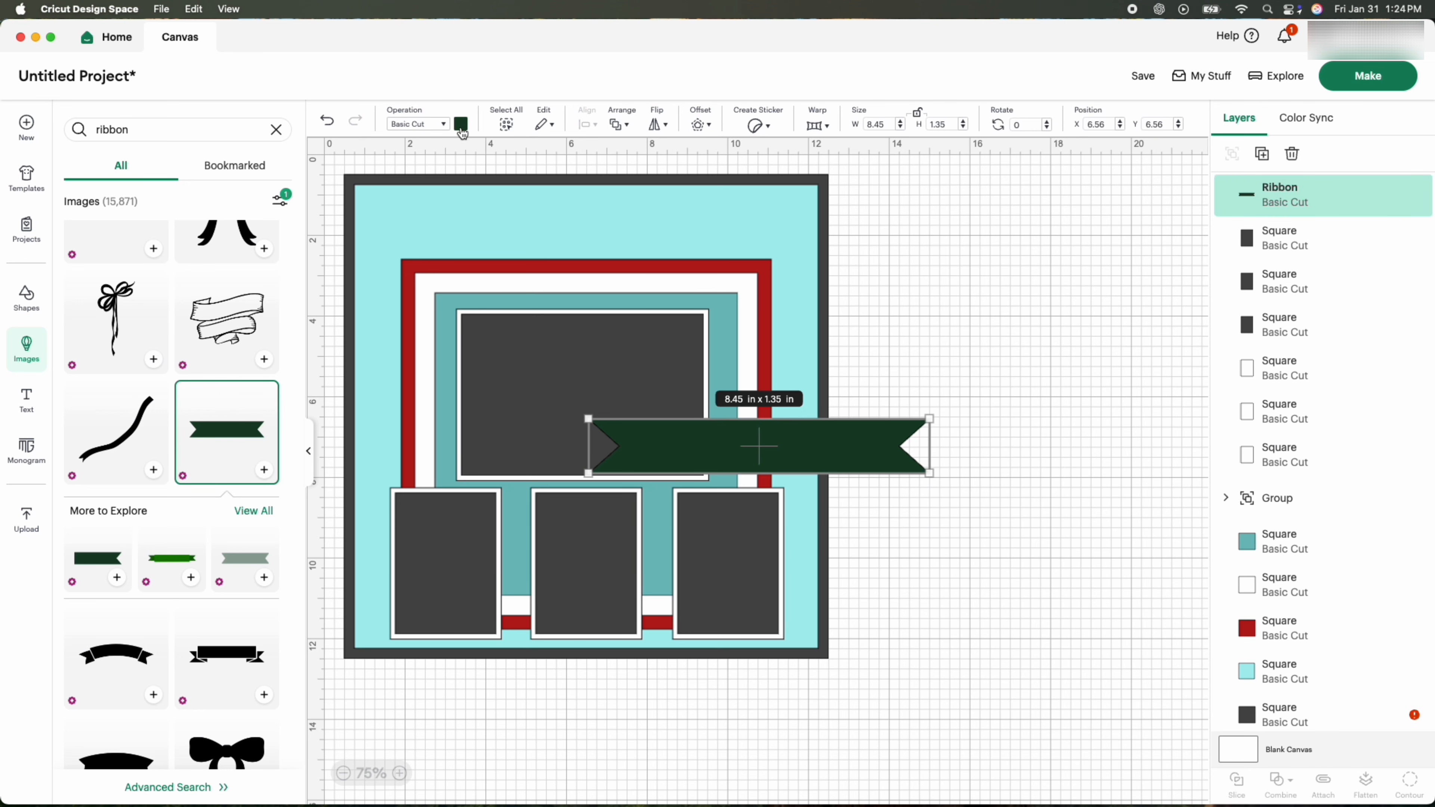
Step: Colour the ribbon pink (#f19cc1) and place it across the top edge of the red square
{"action": "left_click", "coordinate": [461, 128]}
{"action": "left_click", "coordinate": [578, 359]}
{"action": "left_click", "coordinate": [578, 432]}
{"action": "left_click", "coordinate": [589, 311]}
{"action": "left_click", "coordinate": [515, 315]}
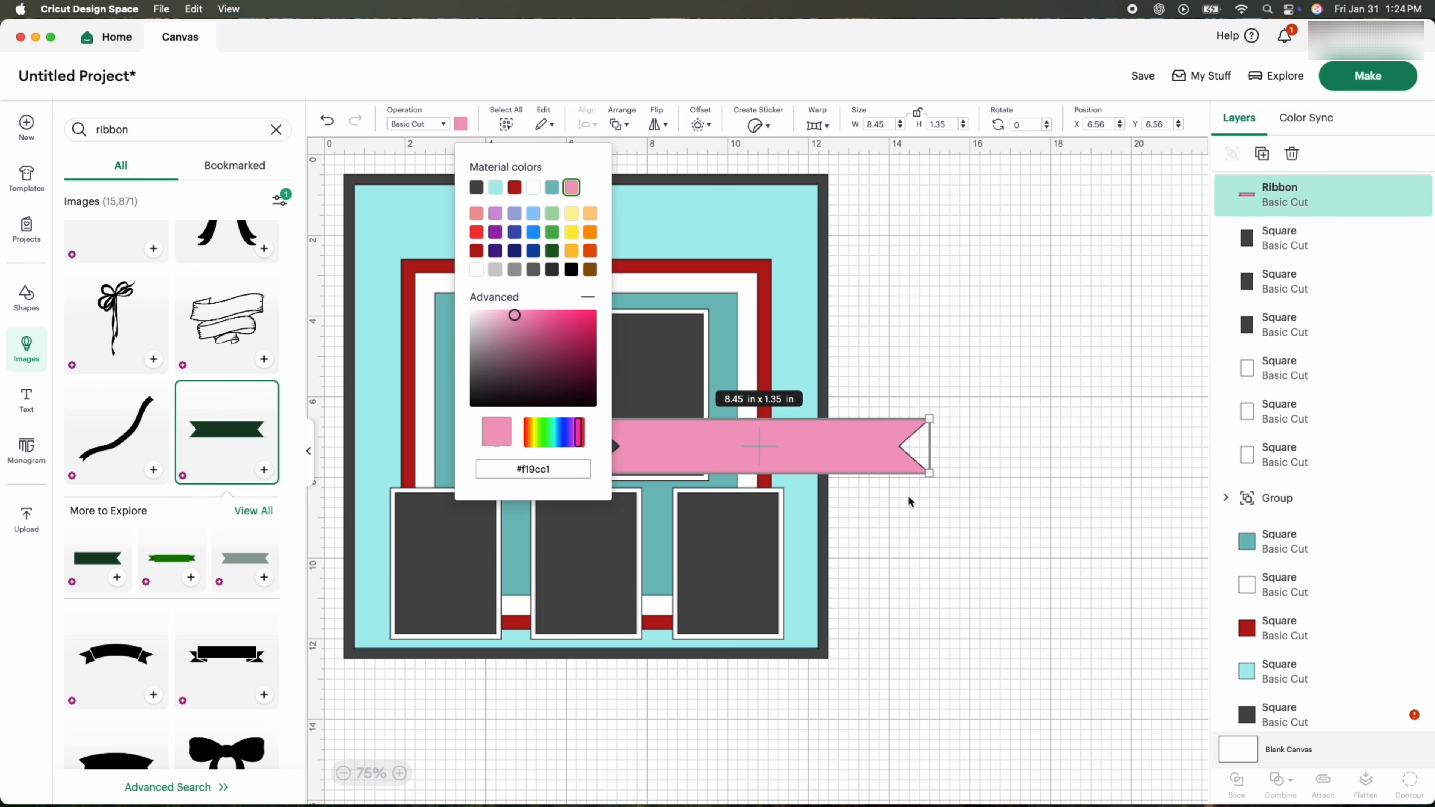
{"action": "left_click_drag", "start_coordinate": [781, 448], "coordinate": [598, 274]}
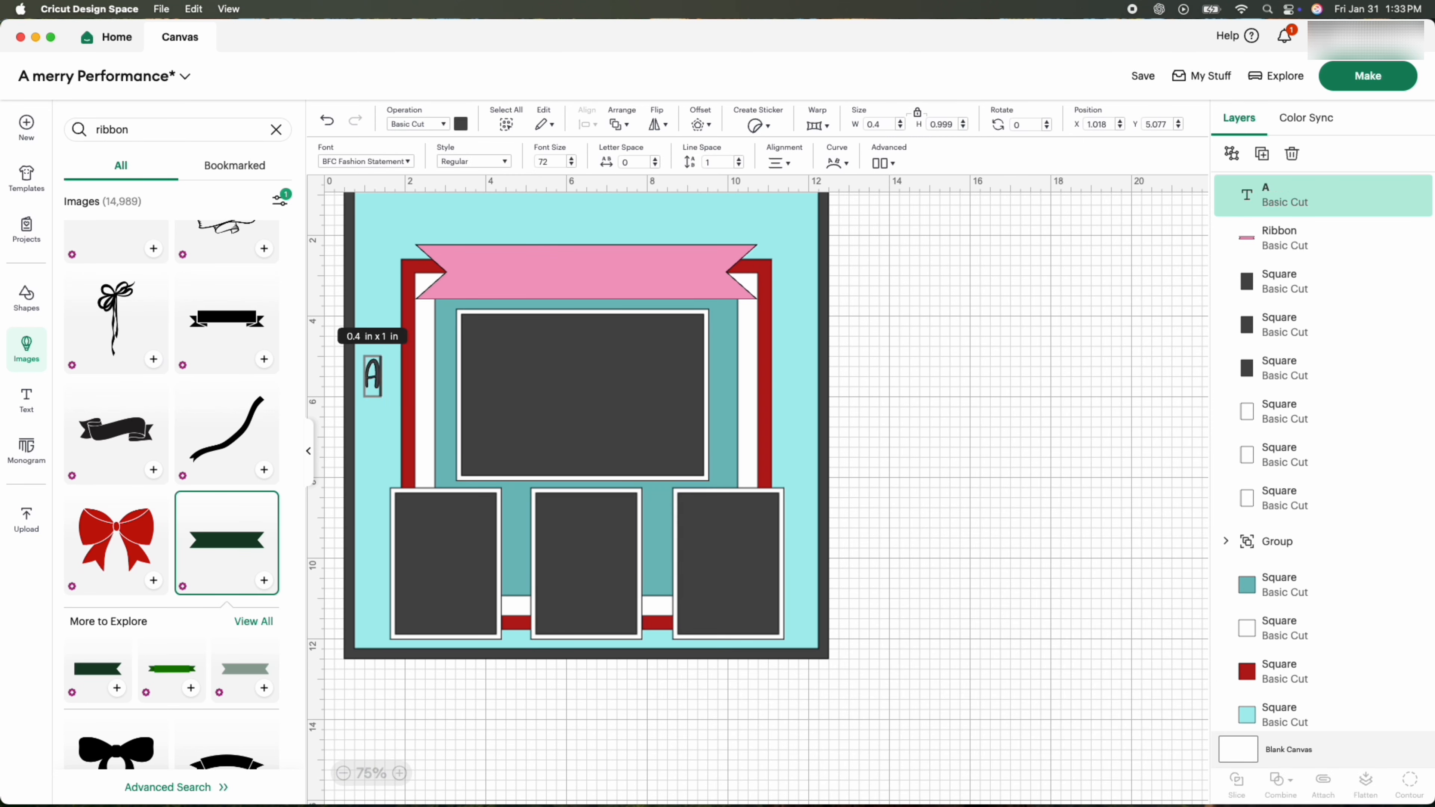
Step: Add the title text "A Merry" above the ribbon and a separate text reading "PERFORMANCE"
{"action": "type", "text": "Merry"}
{"action": "left_click_drag", "start_coordinate": [423, 382], "coordinate": [612, 232]}
{"action": "key", "text": "t"}
{"action": "left_click", "coordinate": [401, 384]}
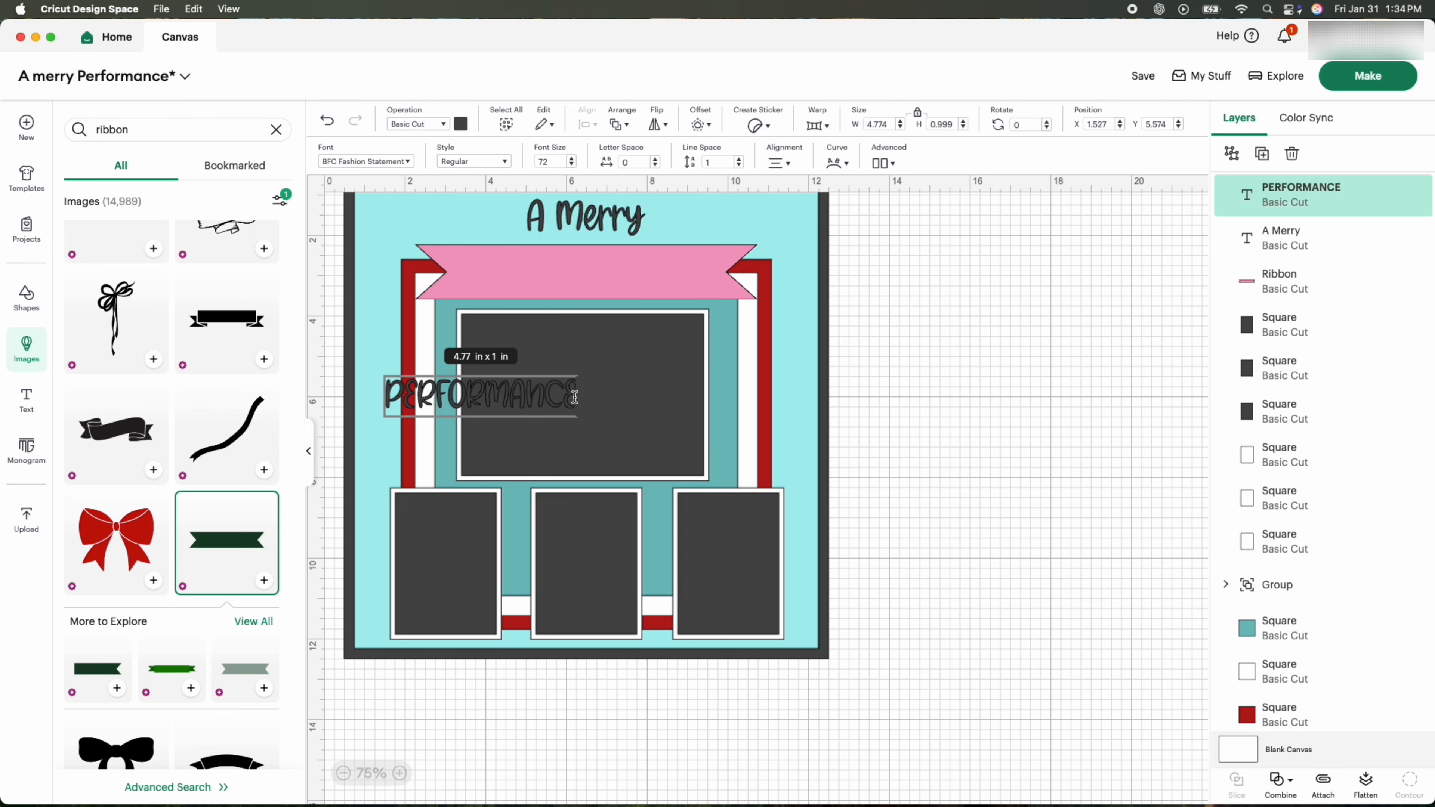
Step: Change the "PERFORMANCE" text to the Cowboy Kicks font and move it onto the pink ribbon
{"action": "double_click", "coordinate": [575, 397]}
{"action": "left_click", "coordinate": [410, 162]}
{"action": "type", "text": "cowboy"}
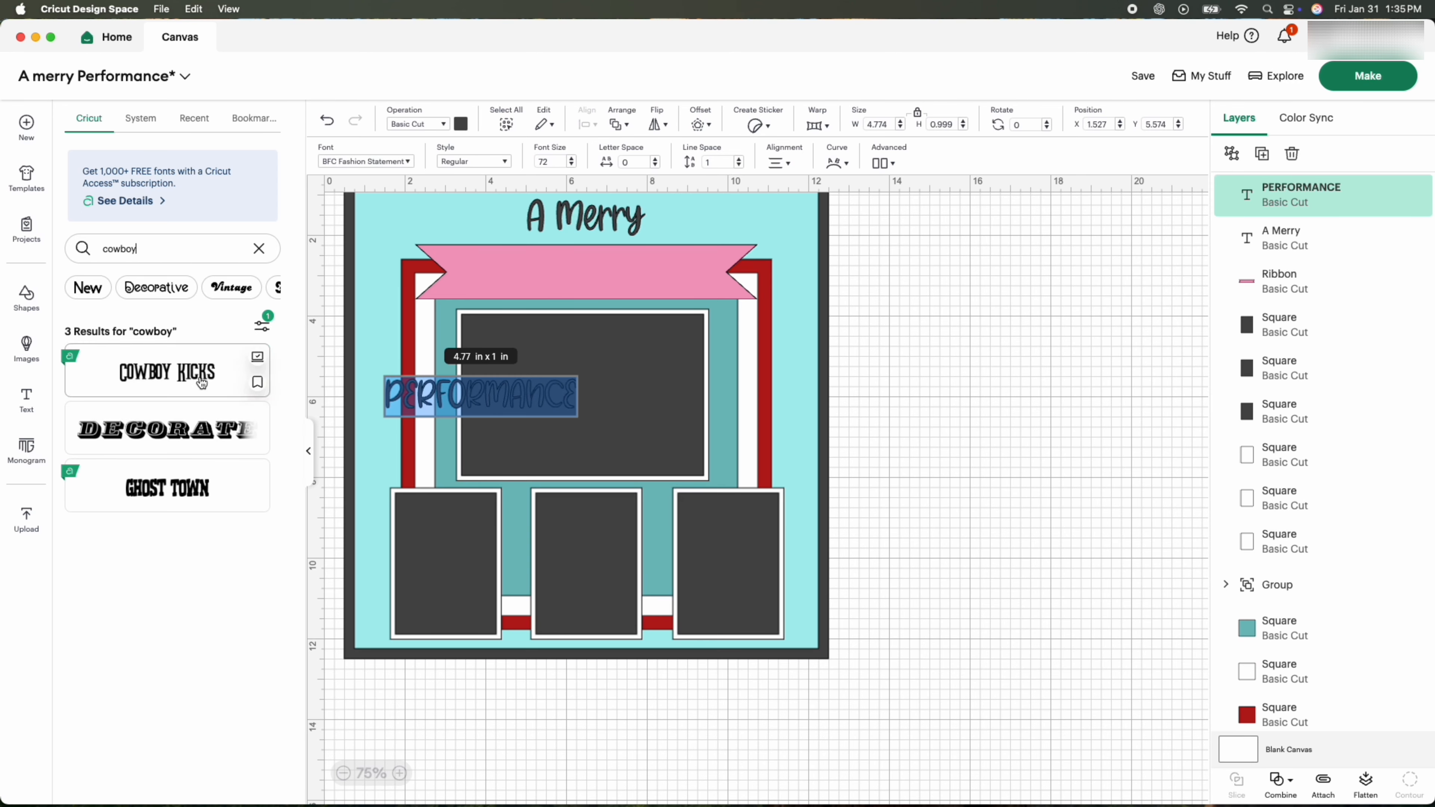
{"action": "left_click", "coordinate": [202, 383]}
{"action": "left_click_drag", "start_coordinate": [463, 393], "coordinate": [526, 263]}
Step: Enlarge the "PERFORMANCE" text to about 6.09 × 1.14 in so it fills the ribbon
{"action": "left_click", "coordinate": [655, 279]}
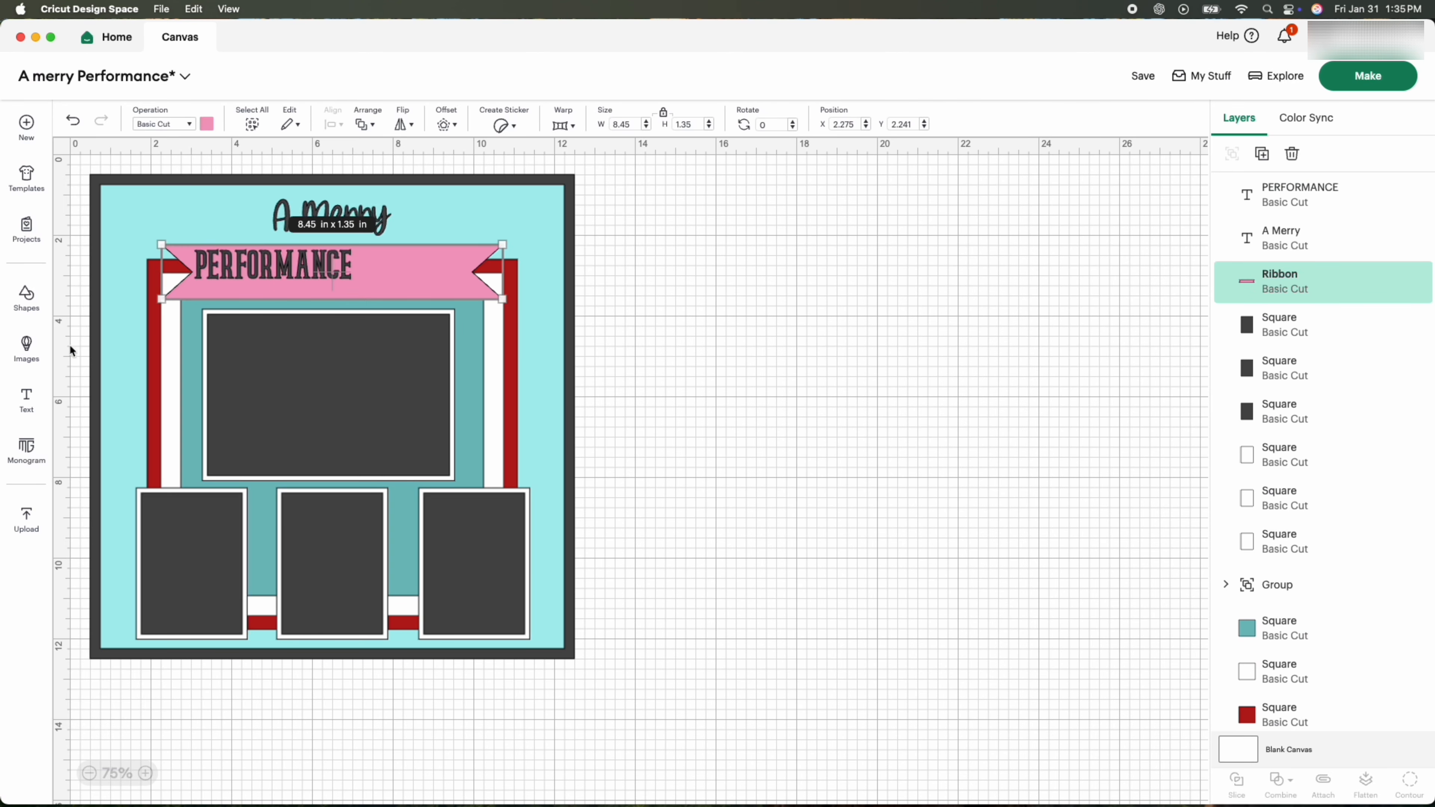
{"action": "left_click", "coordinate": [28, 349]}
{"action": "left_click", "coordinate": [591, 272]}
{"action": "left_click_drag", "start_coordinate": [608, 279], "coordinate": [696, 291]}
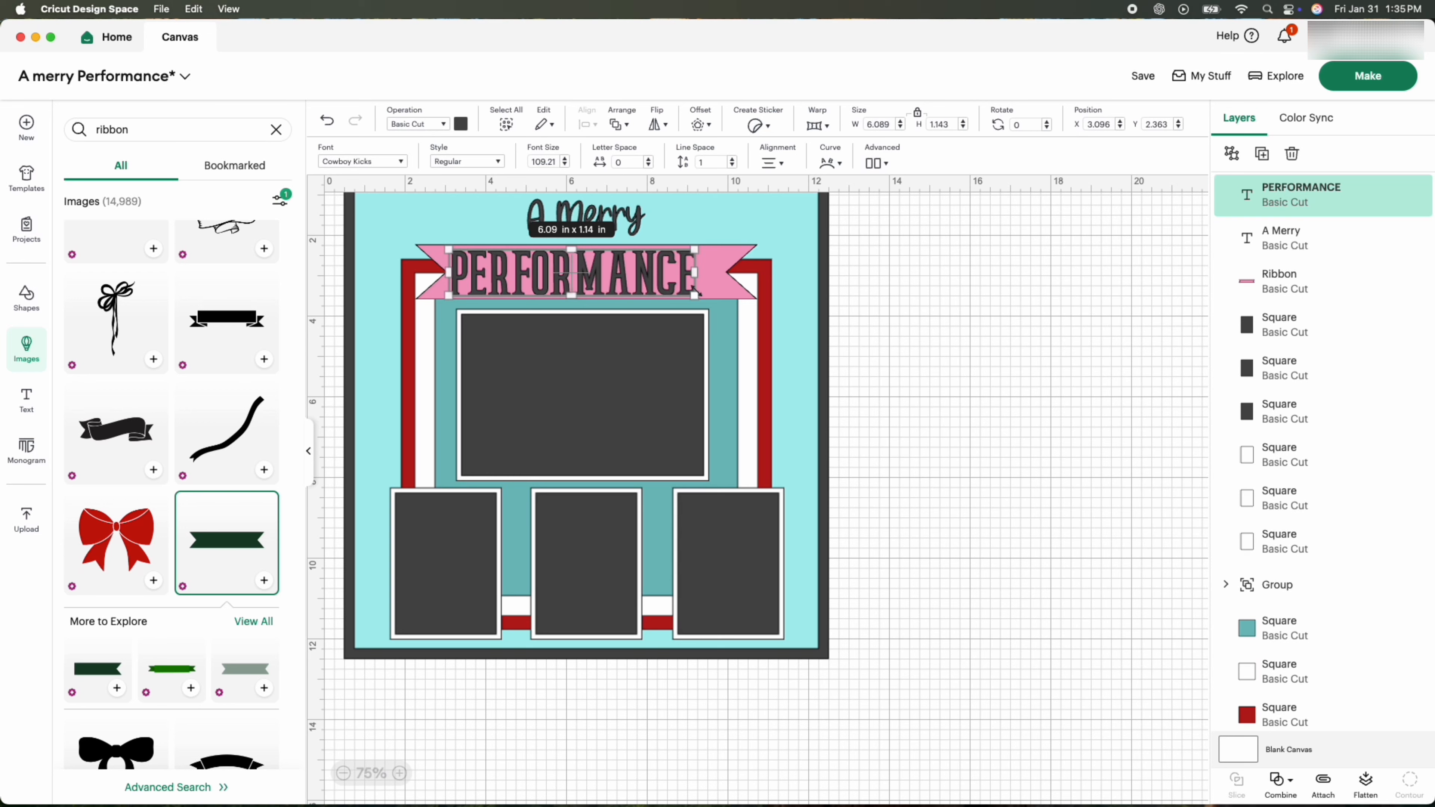
Step: Centre the "PERFORMANCE" text on the ribbon and recolour the ribbon white
{"action": "left_click_drag", "start_coordinate": [571, 273], "coordinate": [582, 273]}
{"action": "left_click", "coordinate": [729, 278]}
{"action": "left_click", "coordinate": [461, 124]}
{"action": "left_click", "coordinate": [533, 187]}
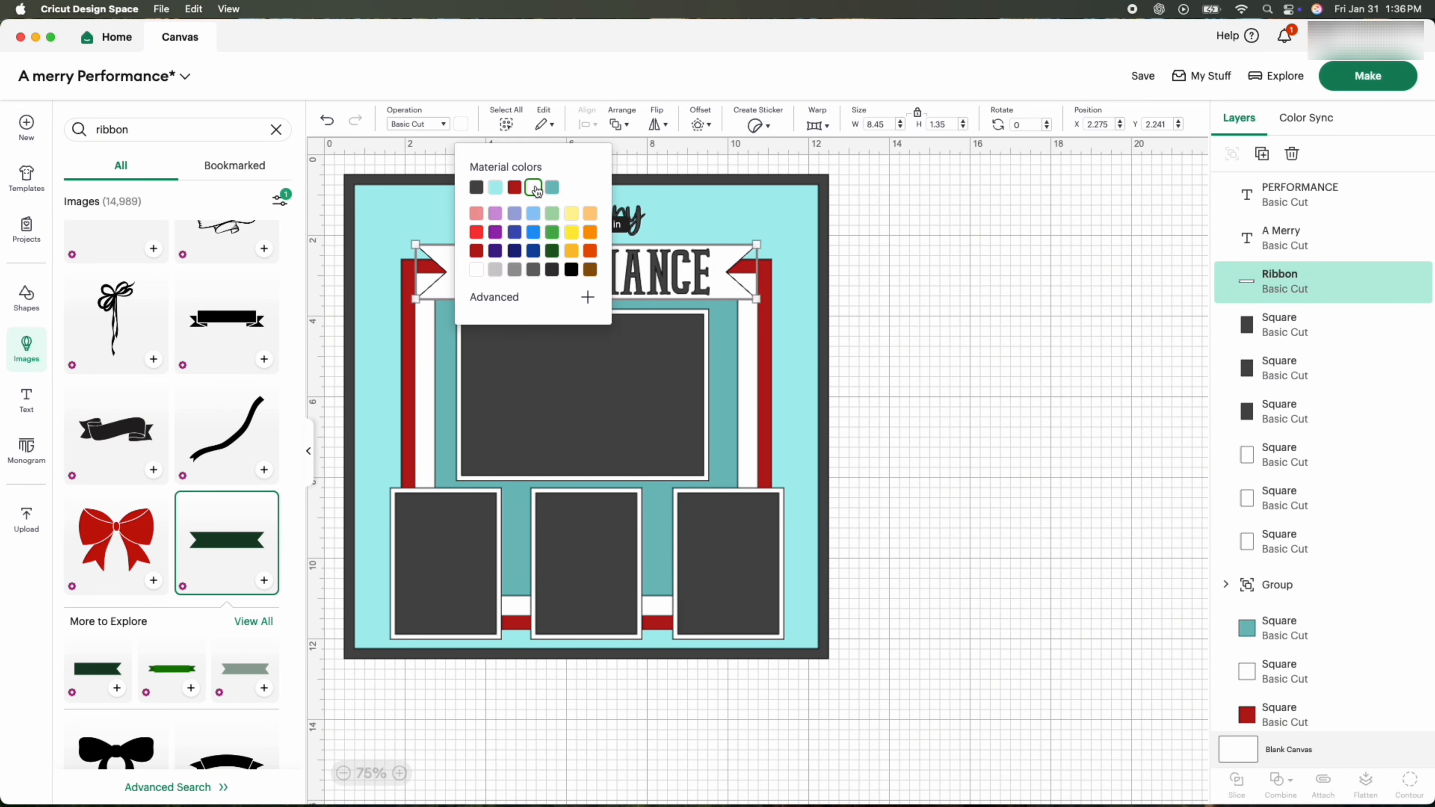
Step: Duplicate the white ribbon and colour the copy pink (#f19cc1)
{"action": "right_click", "coordinate": [729, 280]}
{"action": "left_click", "coordinate": [767, 407]}
{"action": "left_click", "coordinate": [460, 124]}
{"action": "left_click", "coordinate": [588, 297]}
{"action": "left_click", "coordinate": [546, 469]}
{"action": "key", "text": "BackSpace"}
{"action": "key", "text": "BackSpace"}
{"action": "key", "text": "BackSpace"}
{"action": "key", "text": "BackSpace"}
{"action": "key", "text": "BackSpace"}
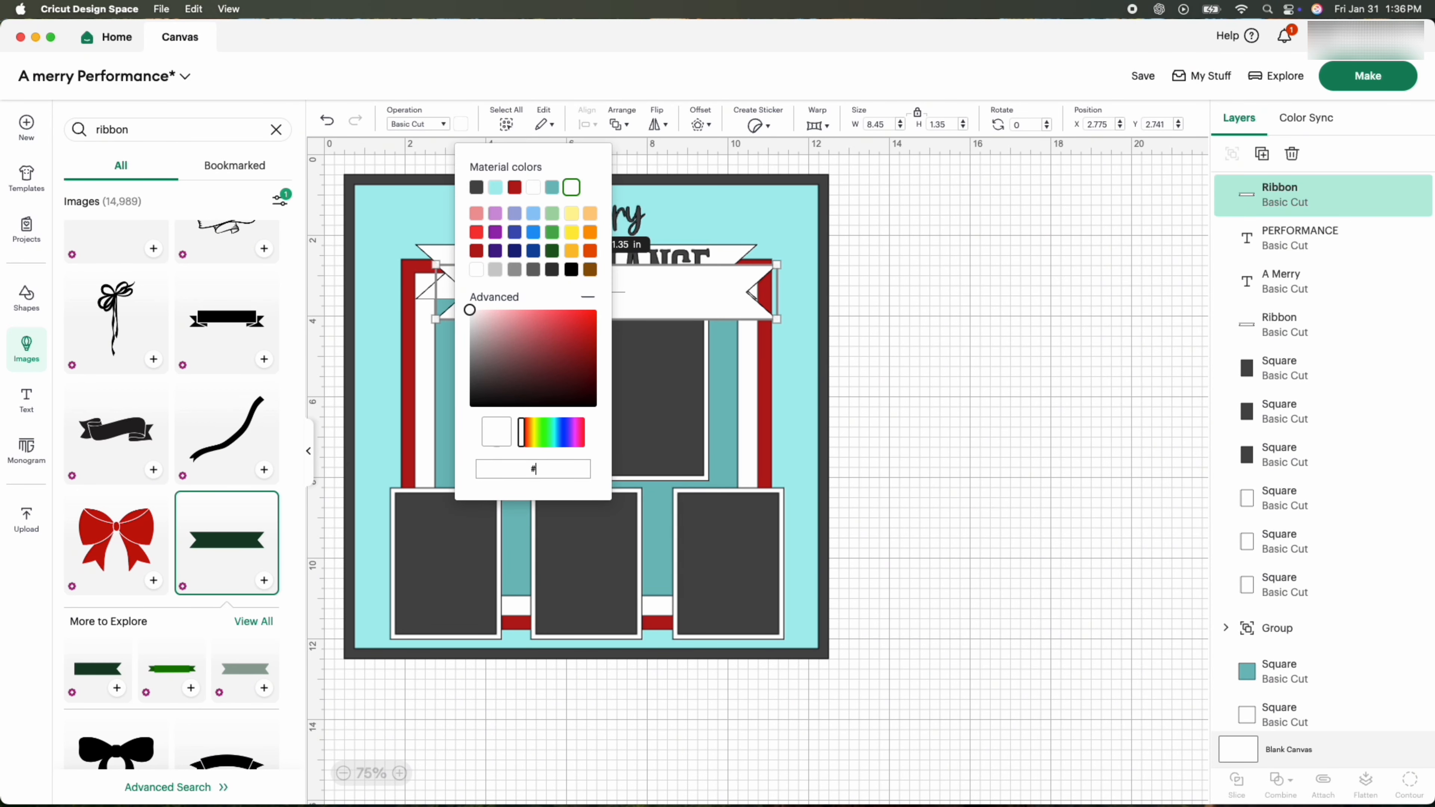
{"action": "type", "text": "f18eb8"}
{"action": "left_click", "coordinate": [846, 575]}
Step: Align the pink ribbon copy over the white ribbon and send it backward behind the "PERFORMANCE" text
{"action": "left_click_drag", "start_coordinate": [672, 298], "coordinate": [650, 278]}
{"action": "left_click", "coordinate": [1266, 327], "text": "super"}
{"action": "left_click", "coordinate": [620, 124]}
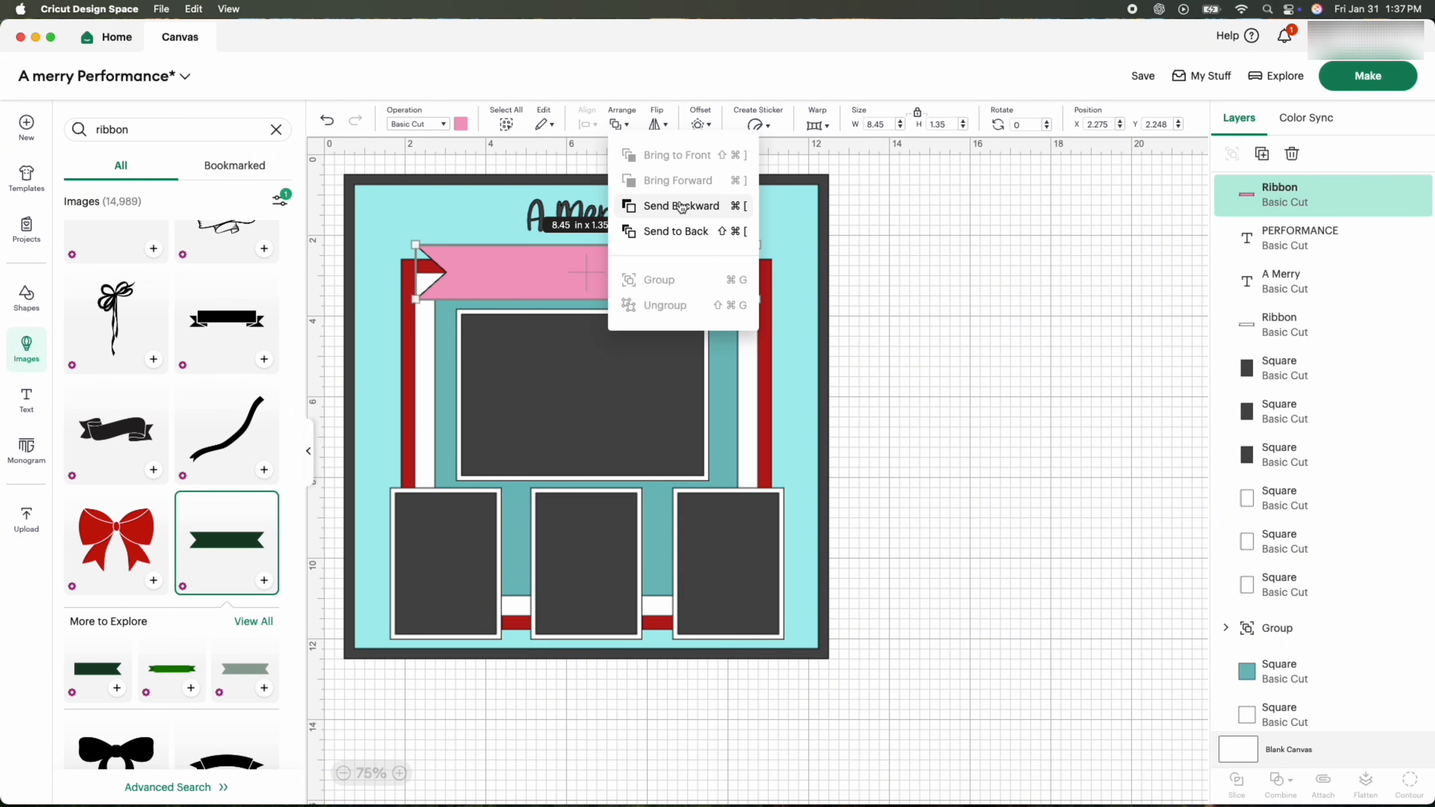
{"action": "left_click", "coordinate": [690, 204]}
{"action": "left_click", "coordinate": [853, 283]}
Step: Slice the "PERFORMANCE" text out of the pink ribbon and delete the leftover letter pieces so the white ribbon shows through
{"action": "left_click", "coordinate": [1300, 194]}
{"action": "left_click", "coordinate": [1280, 238], "text": "super"}
{"action": "left_click", "coordinate": [1237, 782]}
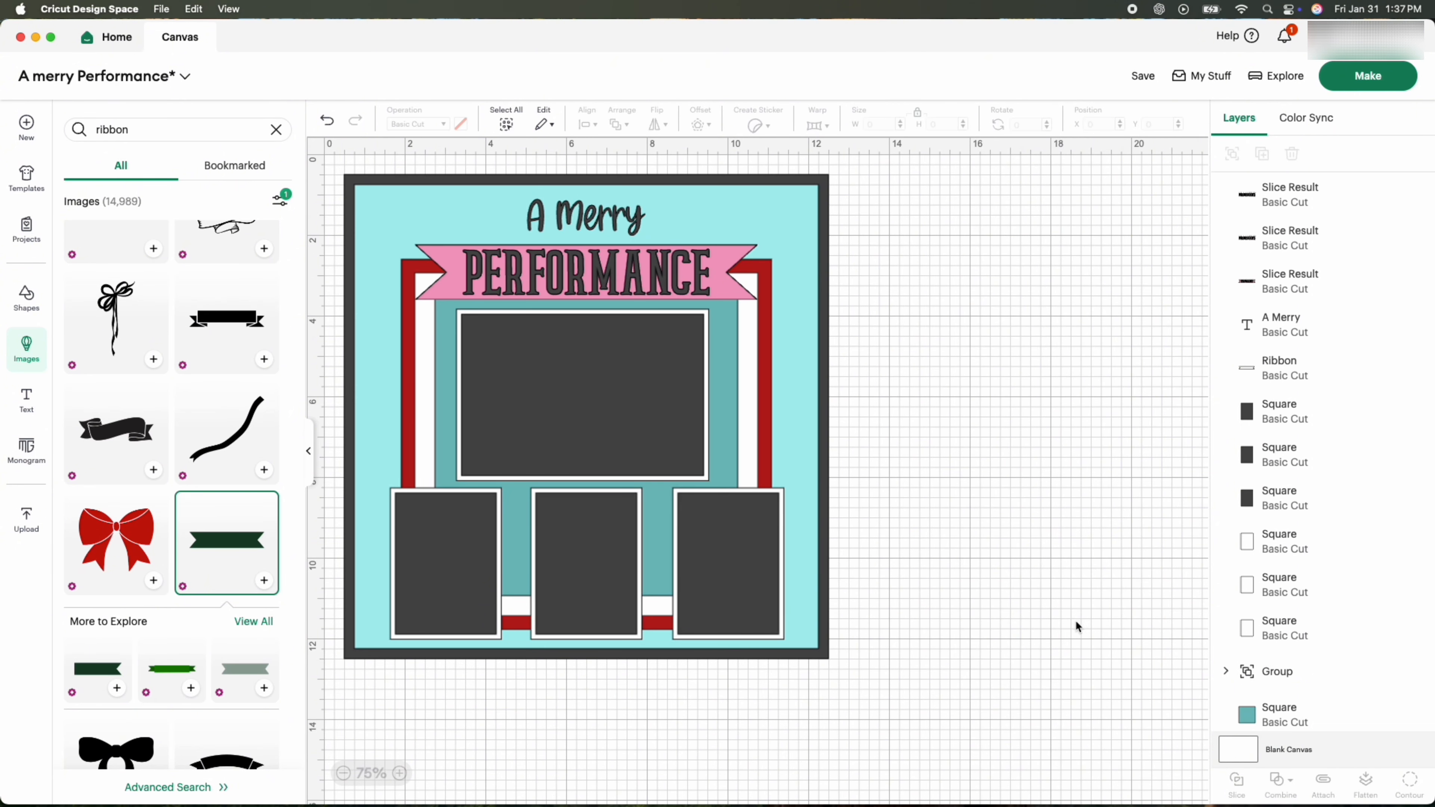
{"action": "left_click", "coordinate": [1272, 195]}
{"action": "key", "text": "Delete"}
{"action": "left_click", "coordinate": [1287, 244]}
{"action": "key", "text": "Delete"}
{"action": "key", "text": "super+z"}
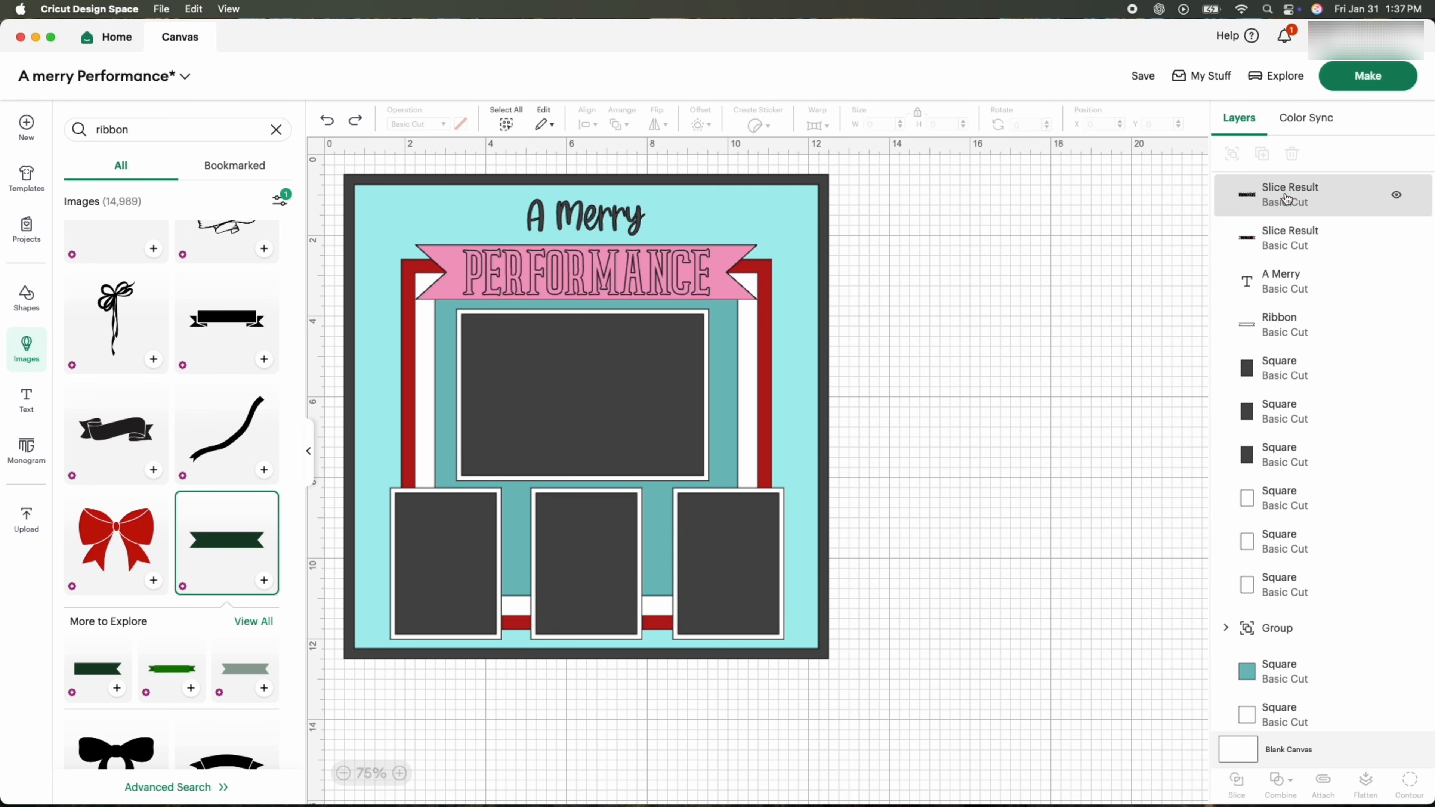
{"action": "left_click", "coordinate": [1286, 200]}
{"action": "key", "text": "Delete"}
Step: Enlarge the "A Merry" text to about 3.45 × 1.06 in and centre it horizontally above the ribbon
{"action": "left_click", "coordinate": [603, 218]}
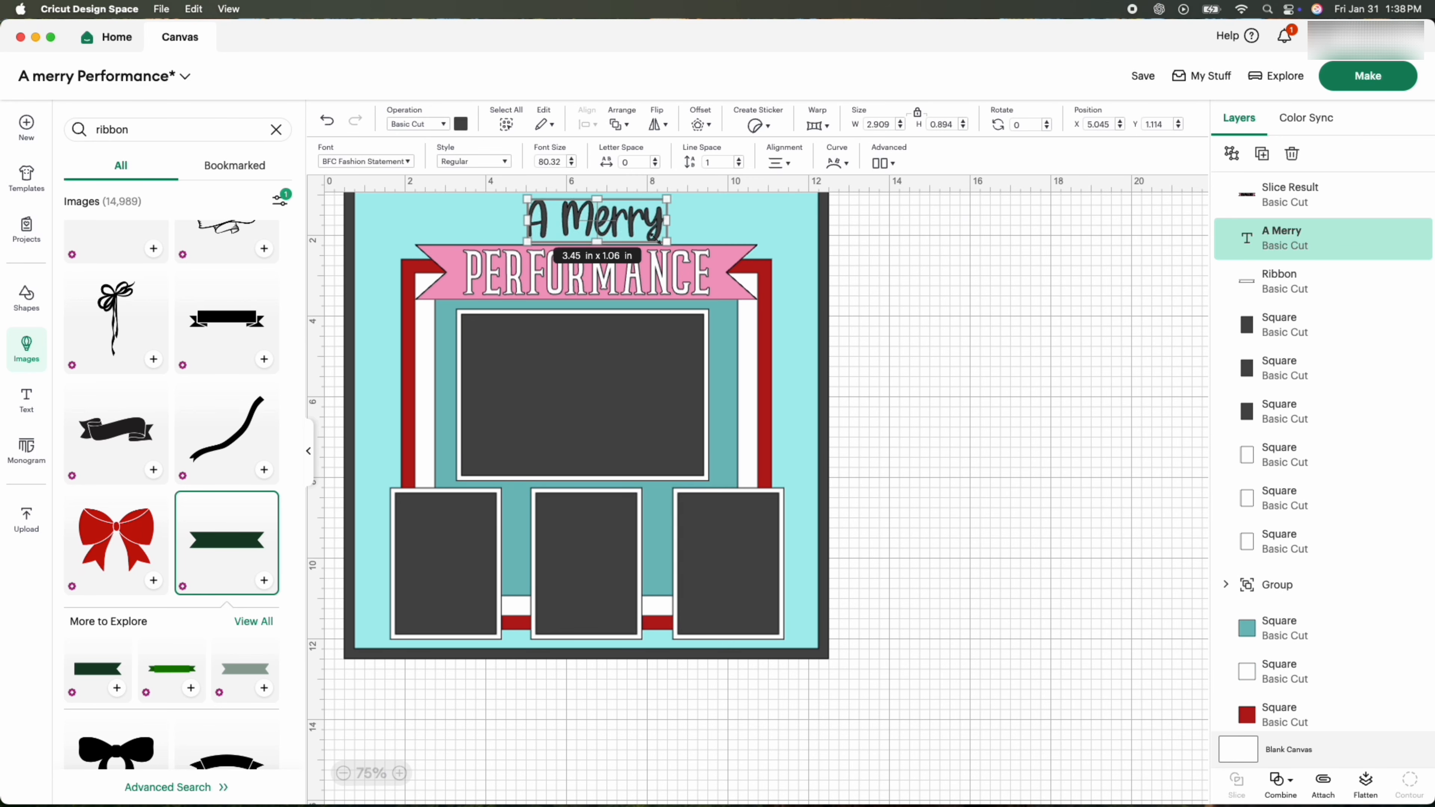
{"action": "left_click", "coordinate": [474, 225], "text": "shift"}
{"action": "left_click", "coordinate": [593, 125]}
{"action": "left_click", "coordinate": [656, 201]}
{"action": "left_click", "coordinate": [603, 218]}
Step: Add a white offset with rounded corners around the "A Merry" text and colour the text itself black
{"action": "left_click", "coordinate": [709, 125]}
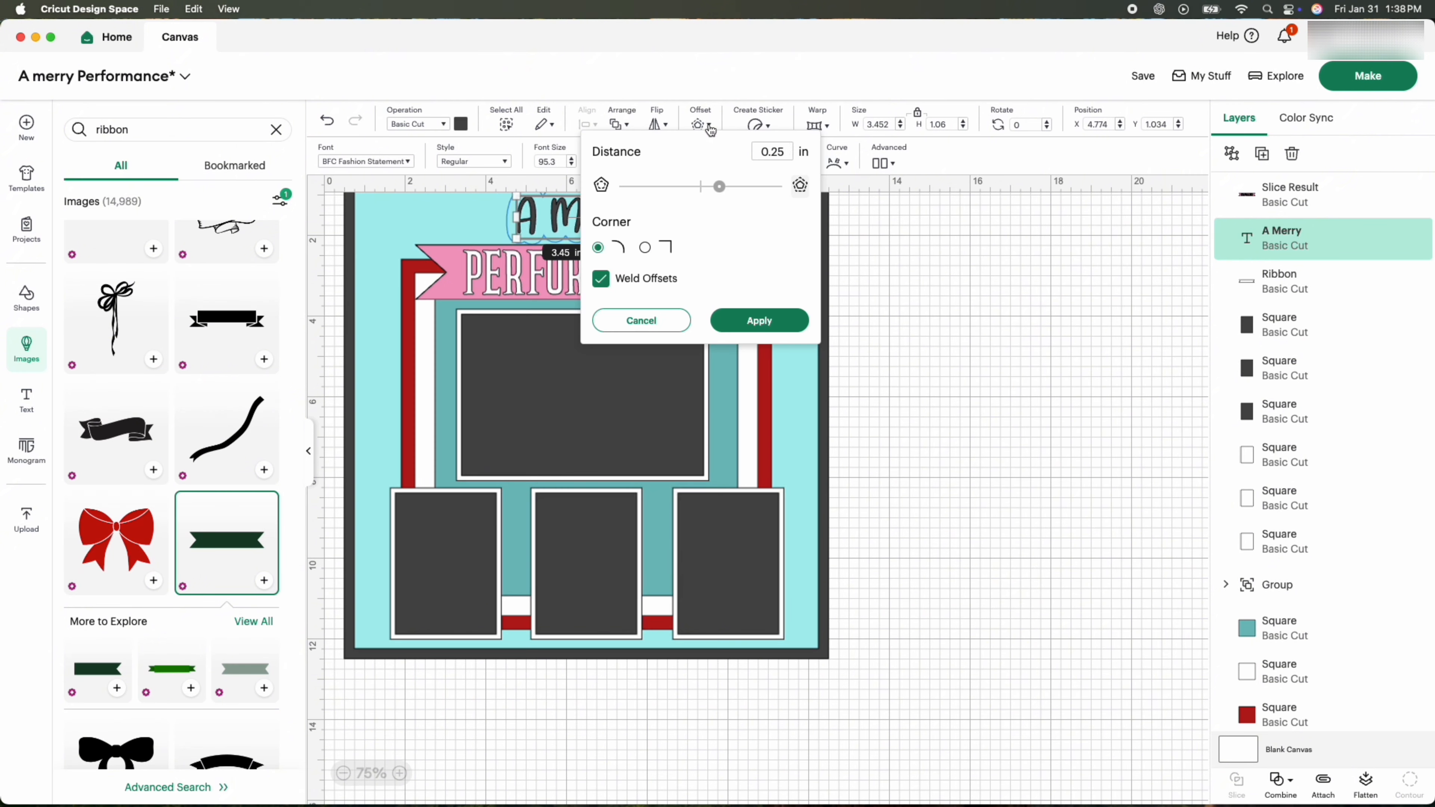
{"action": "left_click", "coordinate": [762, 330]}
{"action": "left_click", "coordinate": [461, 124]}
{"action": "left_click", "coordinate": [913, 289]}
{"action": "left_click", "coordinate": [1294, 237]}
{"action": "left_click", "coordinate": [461, 124]}
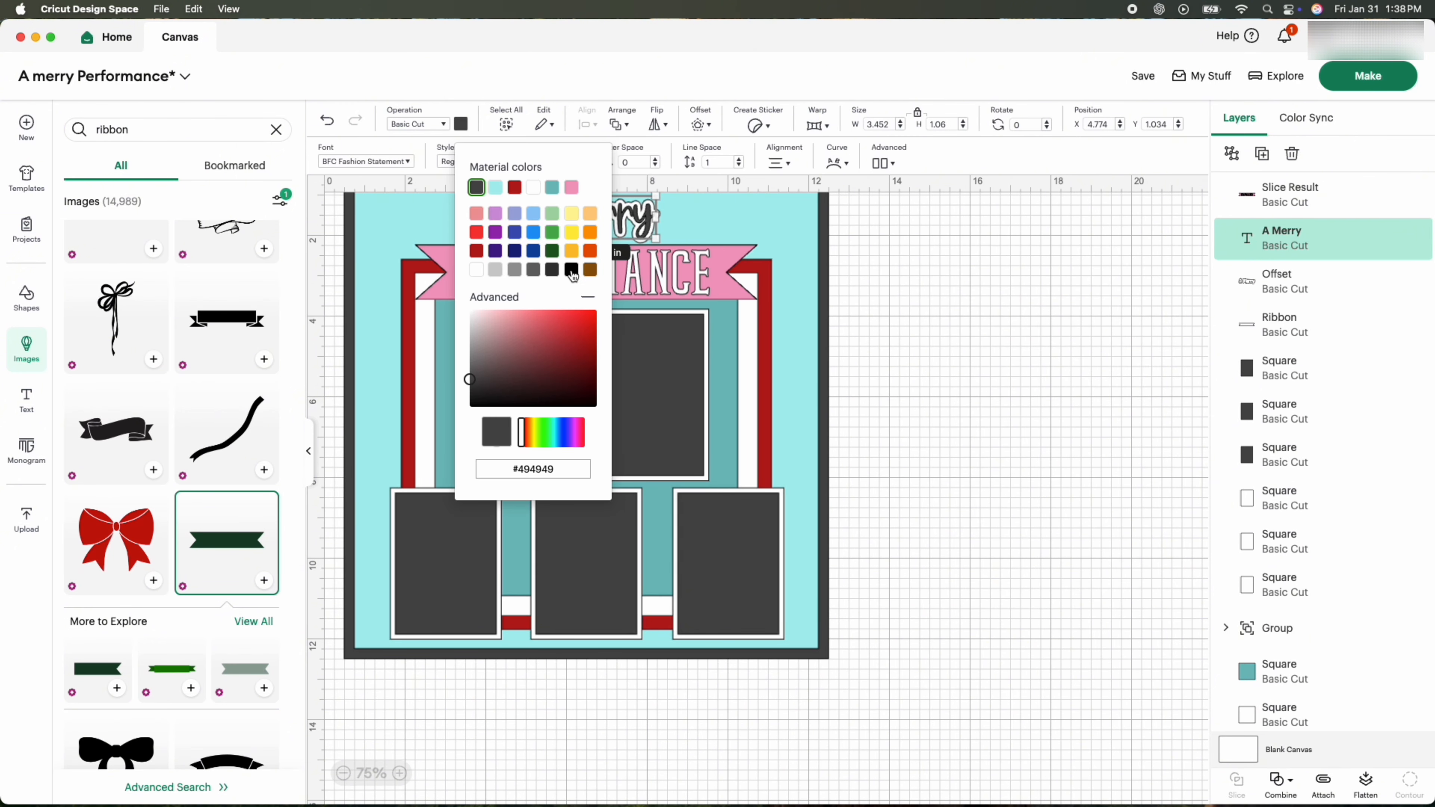
{"action": "left_click", "coordinate": [572, 270]}
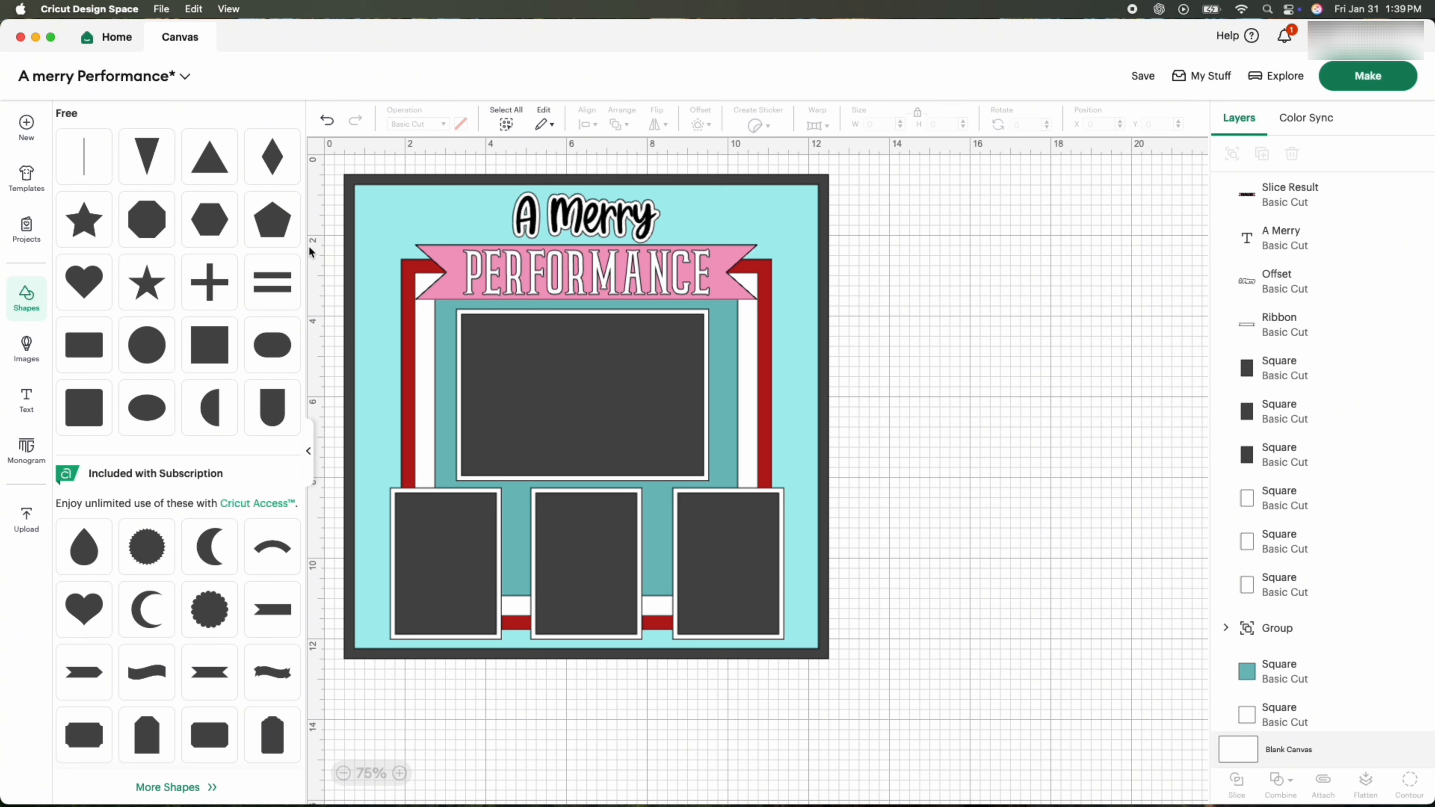
Step: Search the image library for "santa" and add the waving cartoon Santa to the canvas
{"action": "left_click", "coordinate": [26, 349]}
{"action": "left_click", "coordinate": [276, 130]}
{"action": "type", "text": "santa"}
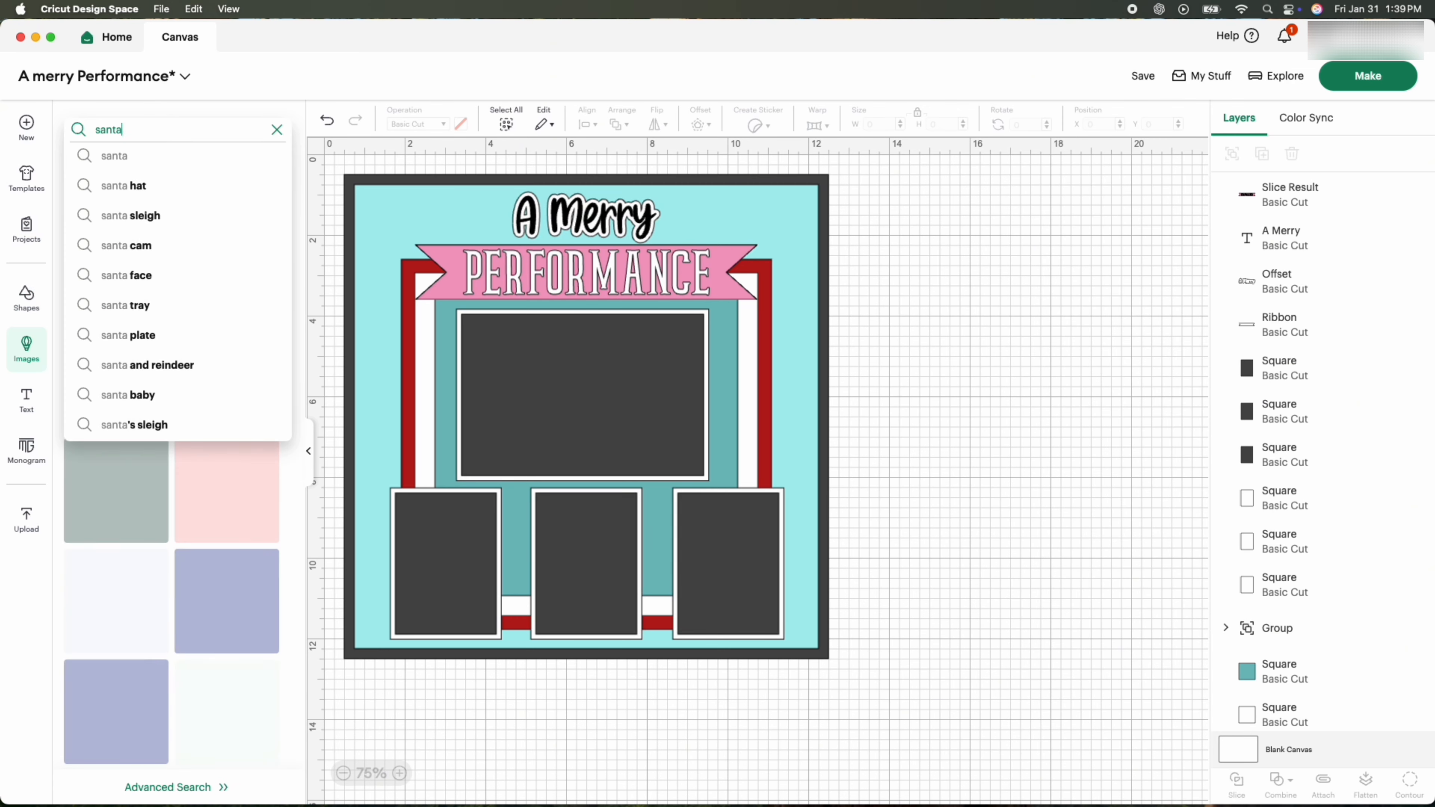
{"action": "key", "text": "Return"}
{"action": "left_click", "coordinate": [153, 310]}
Step: Scale the Santa to about 3.18 × 3.78 in and place it over the left edge of the large photo placeholder
{"action": "left_click_drag", "start_coordinate": [740, 634], "coordinate": [575, 438]}
{"action": "left_click_drag", "start_coordinate": [503, 384], "coordinate": [451, 438]}
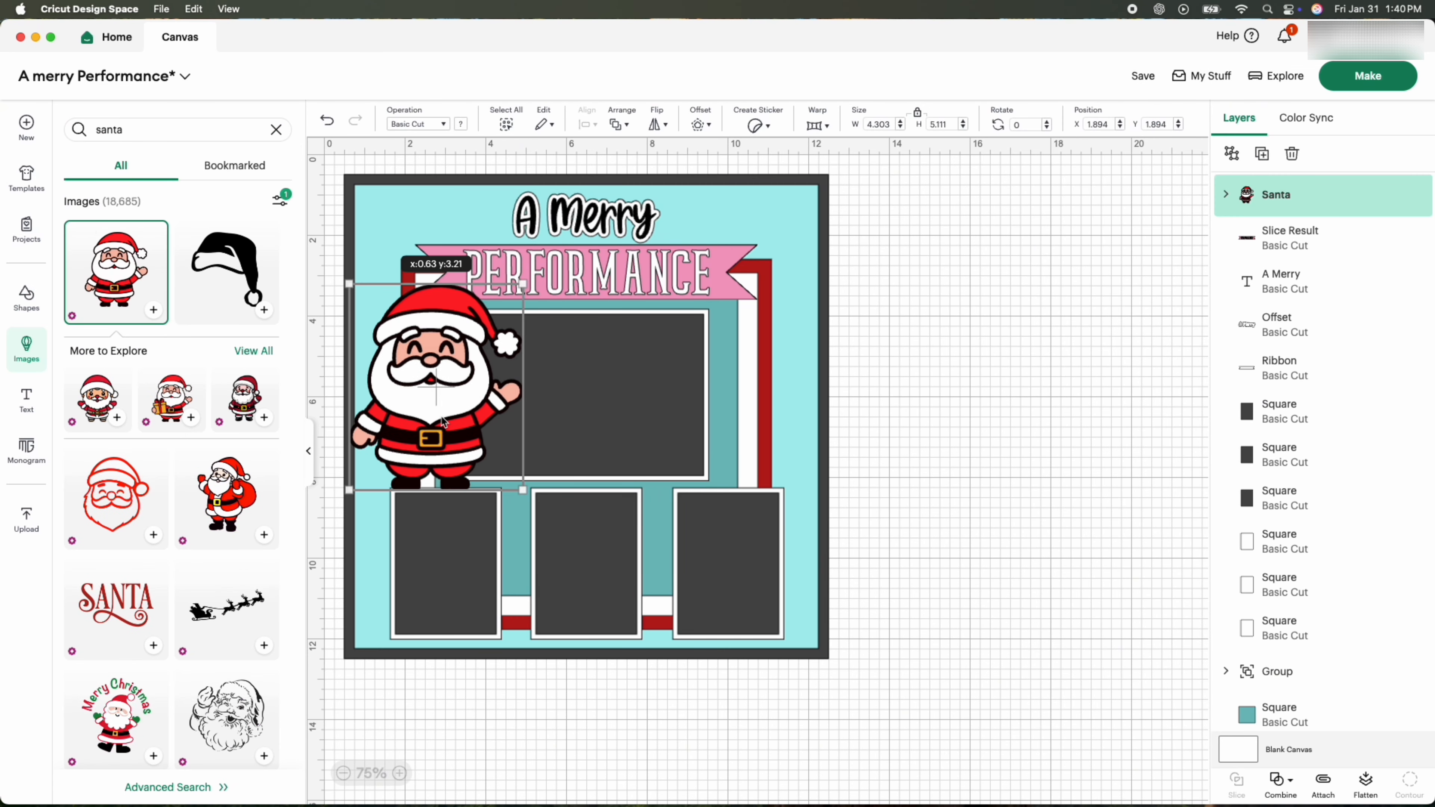
{"action": "left_click_drag", "start_coordinate": [524, 492], "coordinate": [482, 475]}
{"action": "left_click_drag", "start_coordinate": [426, 419], "coordinate": [428, 439]}
{"action": "left_click", "coordinate": [901, 494]}
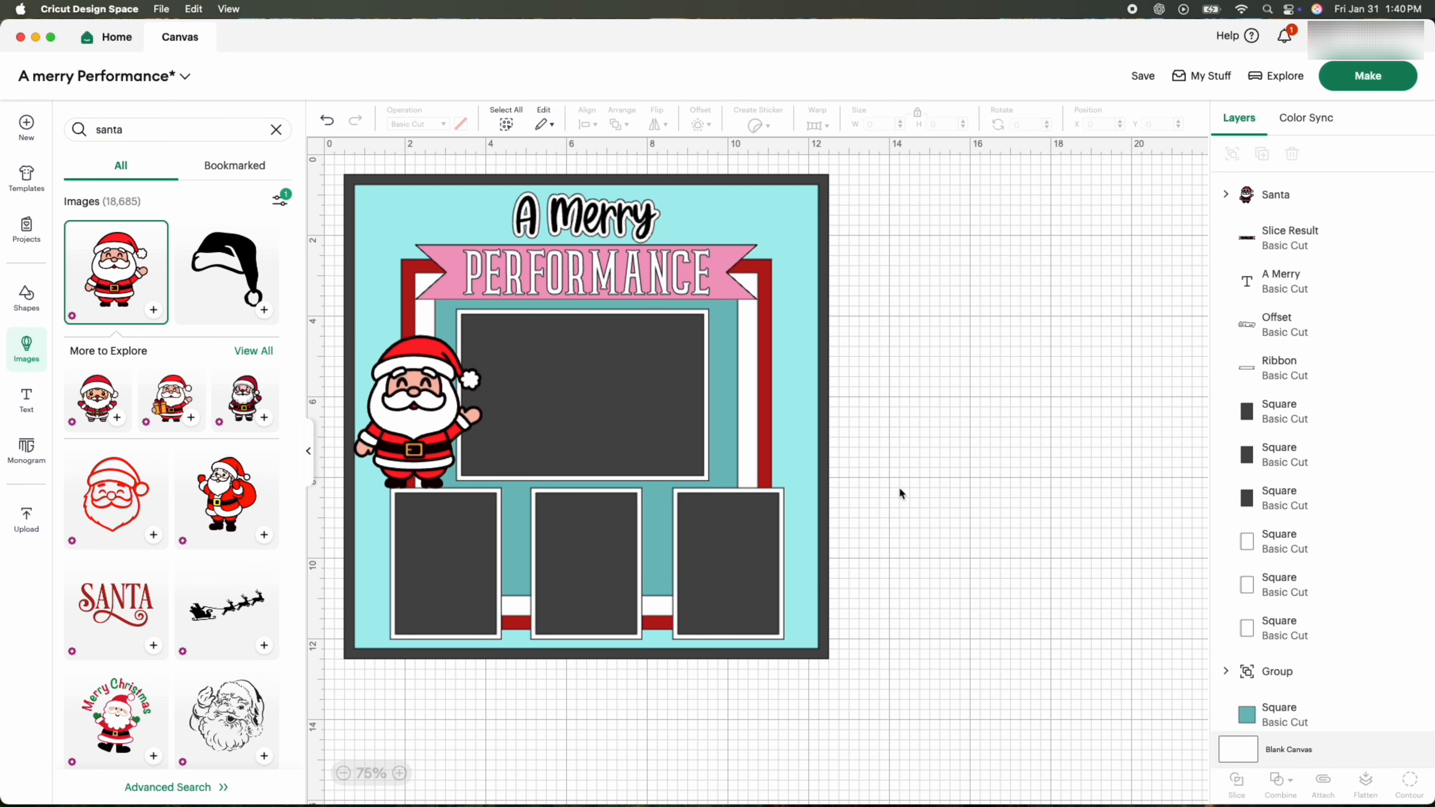
Step: Search the image library for "snowflake", add the bold black snowflake with the hexagonal centre, and colour it white
{"action": "left_click", "coordinate": [276, 129]}
{"action": "type", "text": "sno"}
{"action": "left_click", "coordinate": [130, 163]}
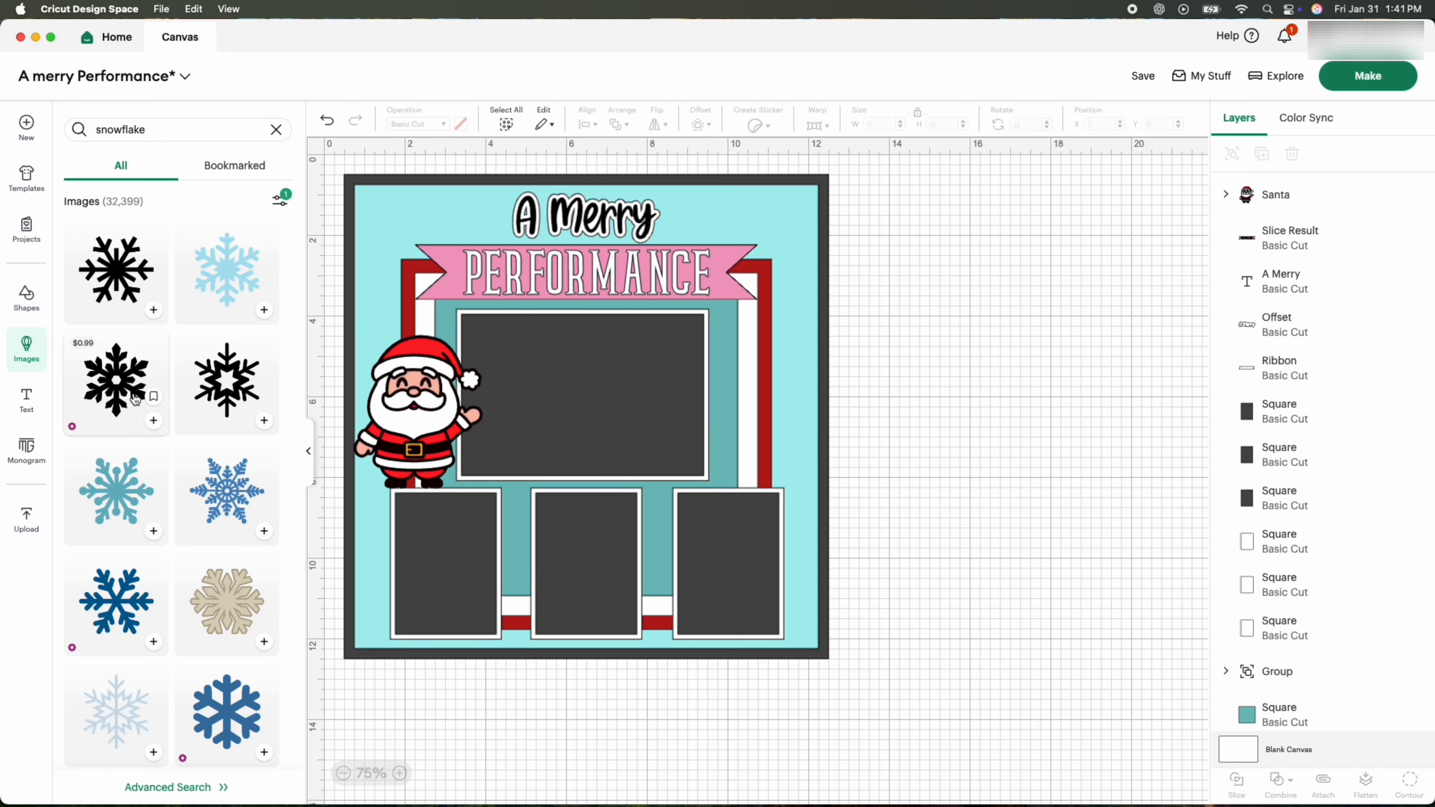
{"action": "left_click", "coordinate": [155, 423]}
{"action": "left_click", "coordinate": [461, 124]}
{"action": "left_click", "coordinate": [497, 186]}
{"action": "left_click", "coordinate": [926, 442]}
{"action": "left_click", "coordinate": [667, 481]}
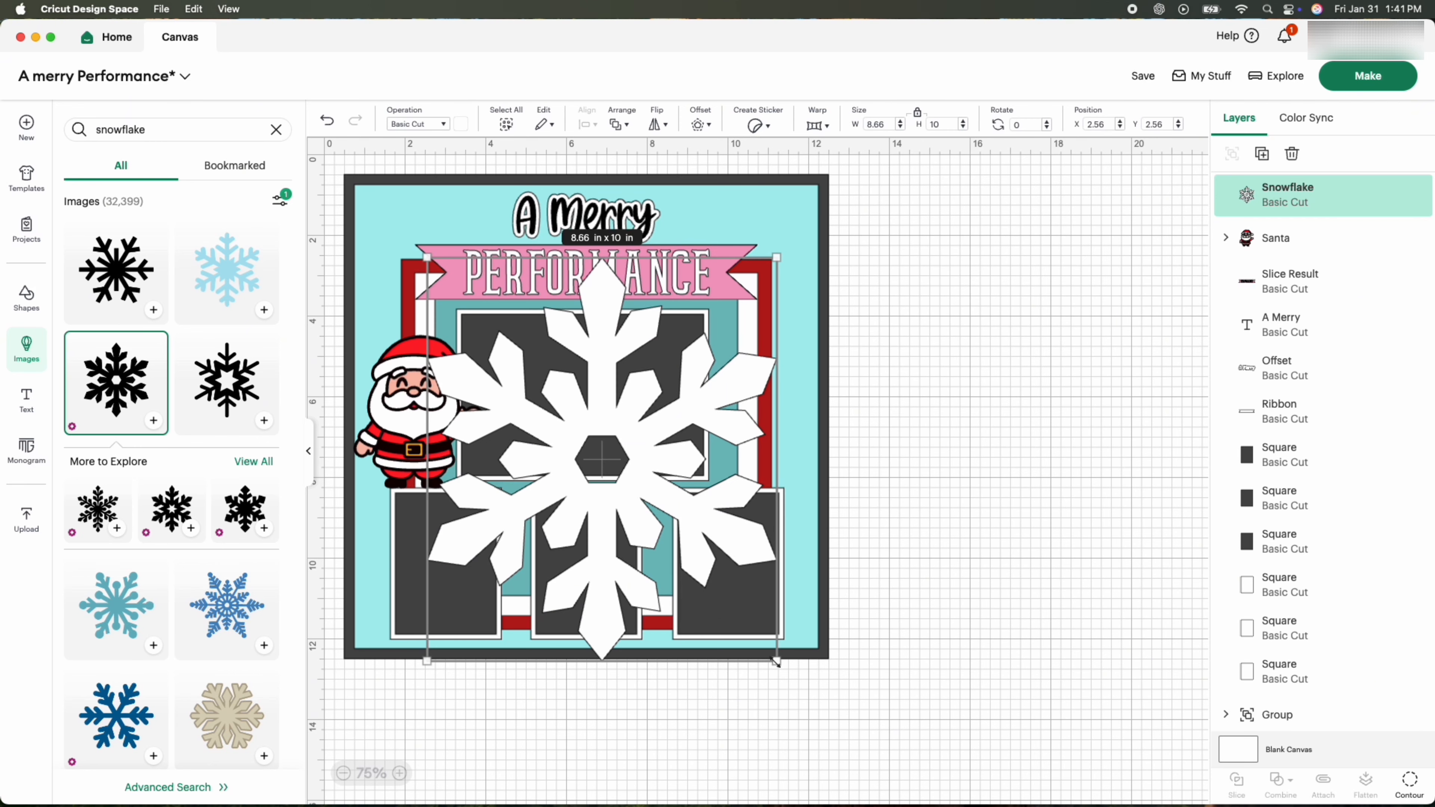
Step: Shrink and tilt the white snowflake and place it at the page's upper right, overlapping the ribbon's end
{"action": "left_click_drag", "start_coordinate": [778, 661], "coordinate": [516, 364]}
{"action": "left_click_drag", "start_coordinate": [478, 313], "coordinate": [766, 245]}
{"action": "mouse_move", "coordinate": [807, 294]}
{"action": "left_mouse_down"}
{"action": "mouse_move", "coordinate": [791, 276]}
{"action": "mouse_move", "coordinate": [818, 275]}
{"action": "left_mouse_up"}
Step: Add a second, thinner white snowflake of about 1.35 × 1.2 in, tilted slightly, at the page's upper left above the ribbon
{"action": "left_click", "coordinate": [153, 310]}
{"action": "left_click", "coordinate": [461, 124]}
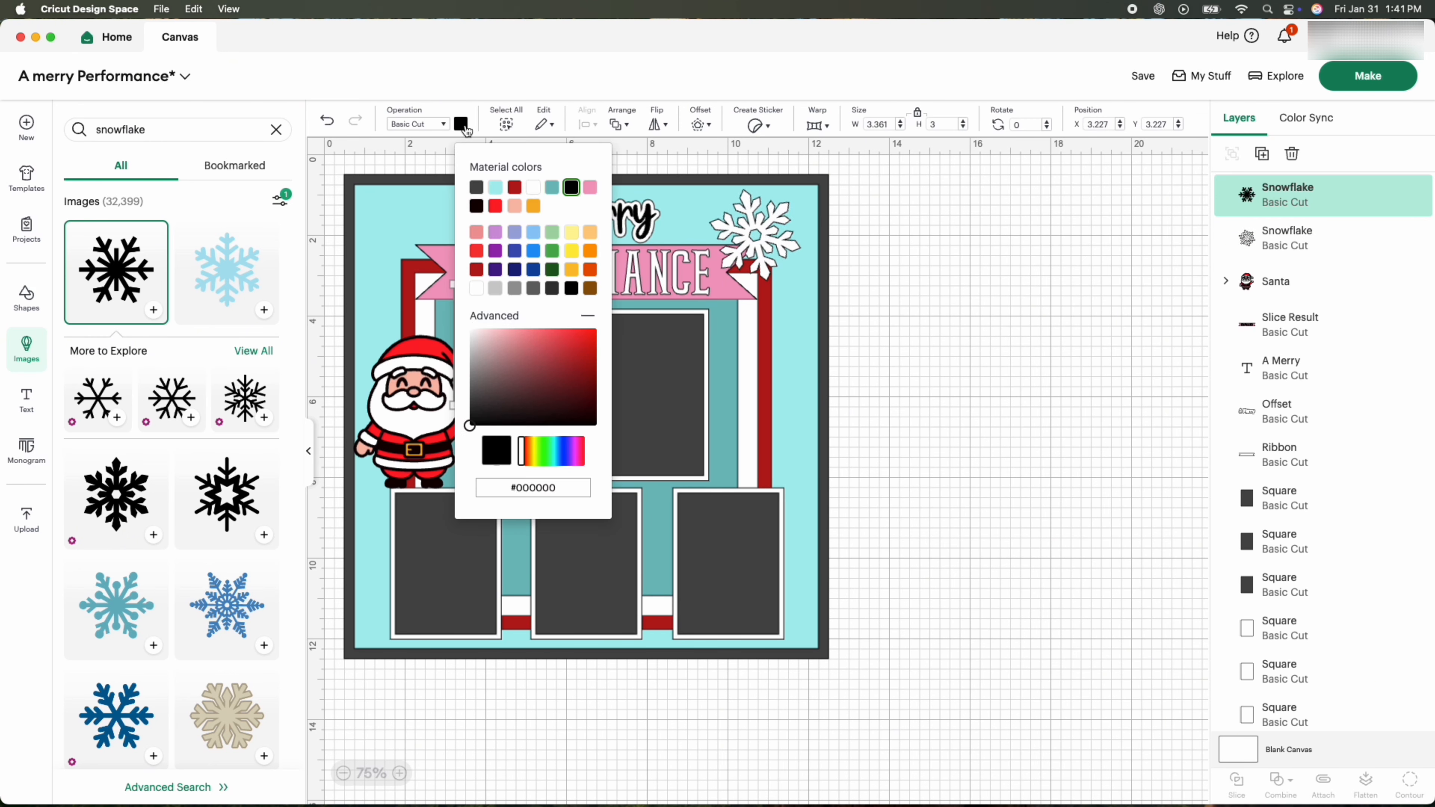
{"action": "left_click", "coordinate": [934, 454]}
{"action": "left_click", "coordinate": [523, 347]}
{"action": "left_click_drag", "start_coordinate": [591, 406], "coordinate": [411, 280]}
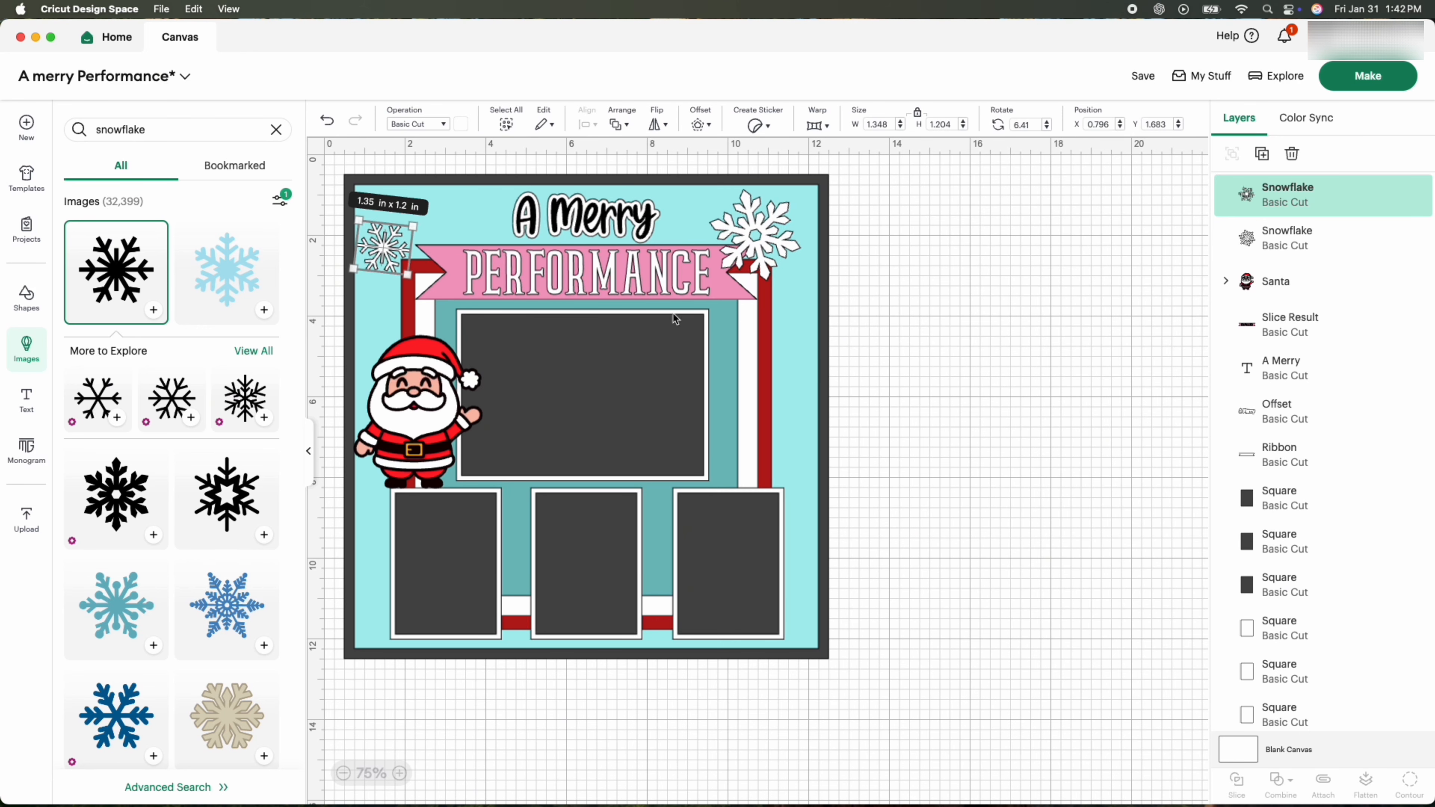
Step: Add the light blue snowflake, colour it white, and place it tilted at about 1.07 × 1.24 in on the large photo's lower right corner
{"action": "left_click", "coordinate": [263, 310]}
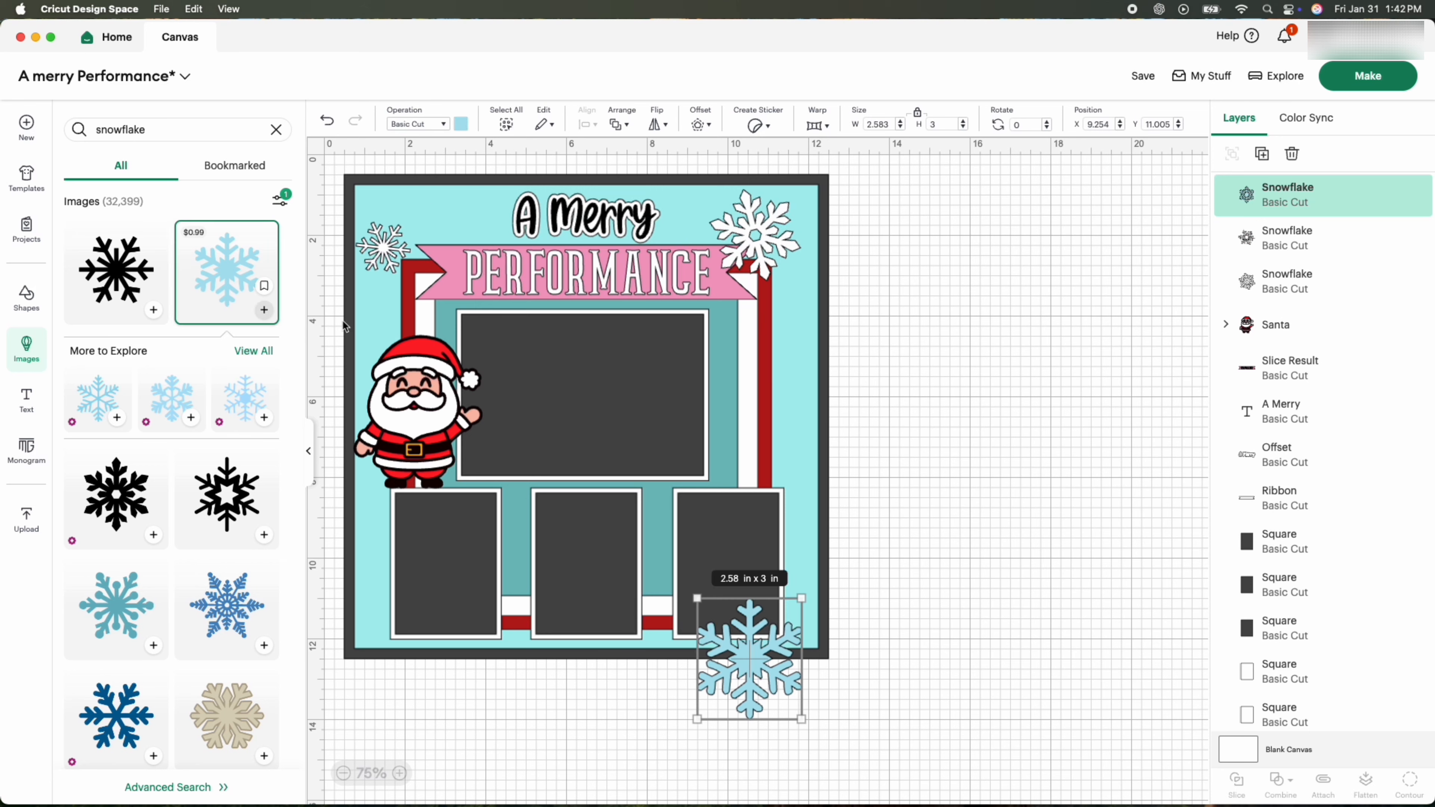
{"action": "left_click", "coordinate": [461, 123]}
{"action": "left_click", "coordinate": [534, 187]}
{"action": "left_click", "coordinate": [882, 509]}
{"action": "left_click", "coordinate": [750, 658]}
{"action": "left_click_drag", "start_coordinate": [802, 717], "coordinate": [730, 511]}
{"action": "left_click_drag", "start_coordinate": [714, 476], "coordinate": [726, 465]}
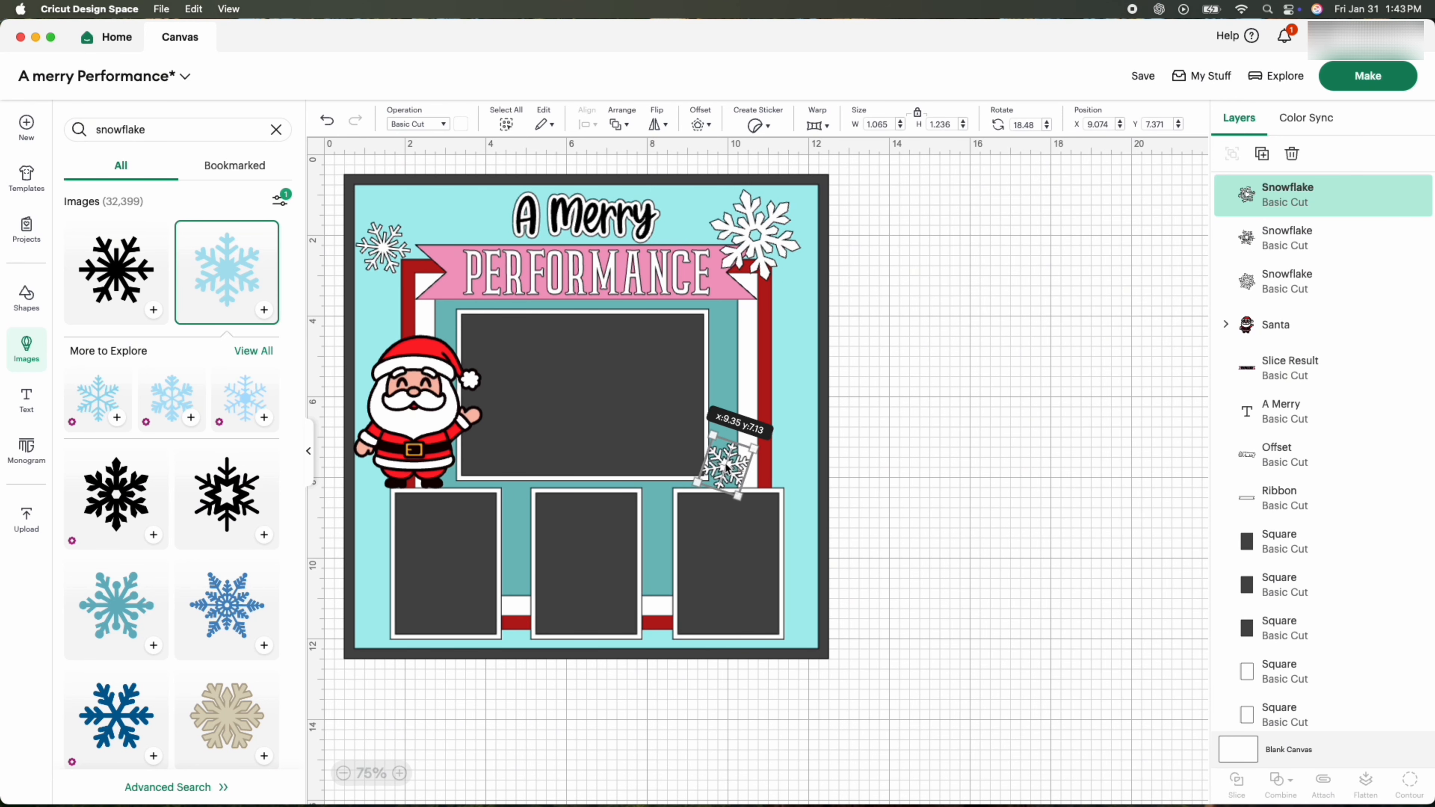
Step: Add a swallowtail shape beside the page, flip it so the notch faces right, and size it to about 3.09 × 0.99 in
{"action": "left_click", "coordinate": [26, 297]}
{"action": "left_click", "coordinate": [273, 609]}
{"action": "left_click_drag", "start_coordinate": [684, 365], "coordinate": [1016, 377]}
{"action": "left_click", "coordinate": [657, 125]}
{"action": "left_click", "coordinate": [706, 148]}
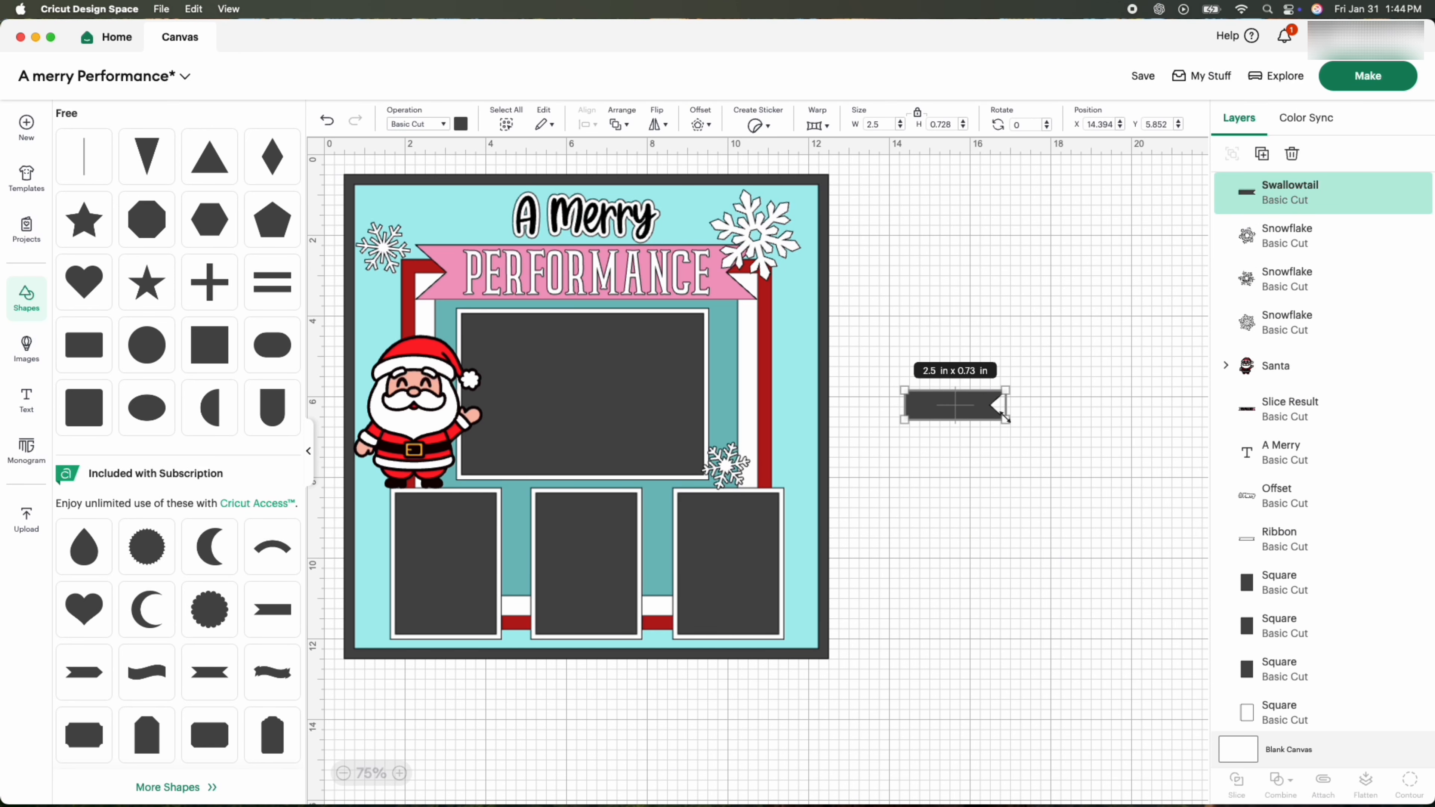
{"action": "left_click_drag", "start_coordinate": [882, 413], "coordinate": [877, 413]}
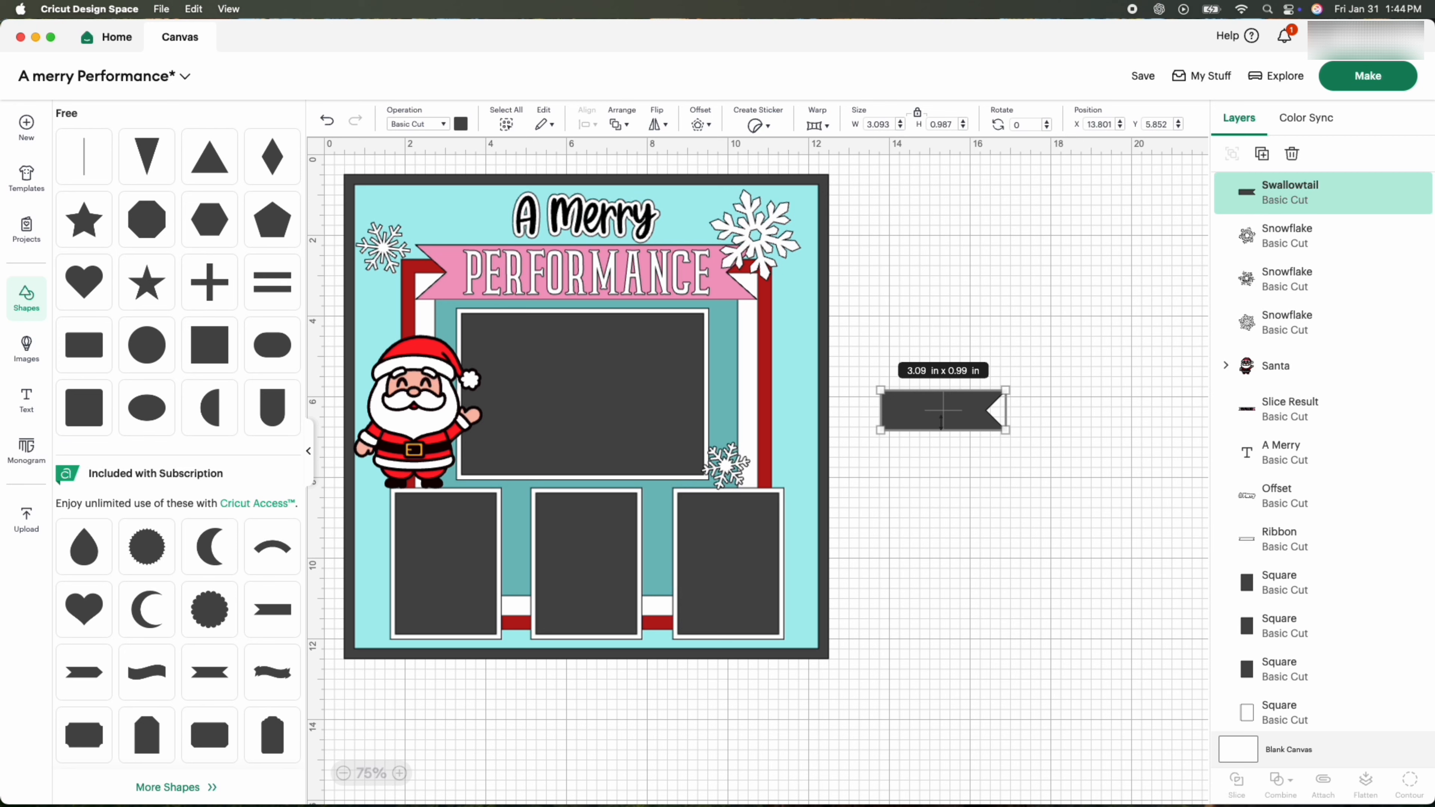
Step: Colour the swallowtail pink (#f19cc1), duplicate it, and colour the copy white
{"action": "left_click", "coordinate": [462, 128]}
{"action": "left_click", "coordinate": [534, 208]}
{"action": "right_click", "coordinate": [925, 411]}
{"action": "left_click", "coordinate": [980, 435]}
{"action": "left_click", "coordinate": [461, 127]}
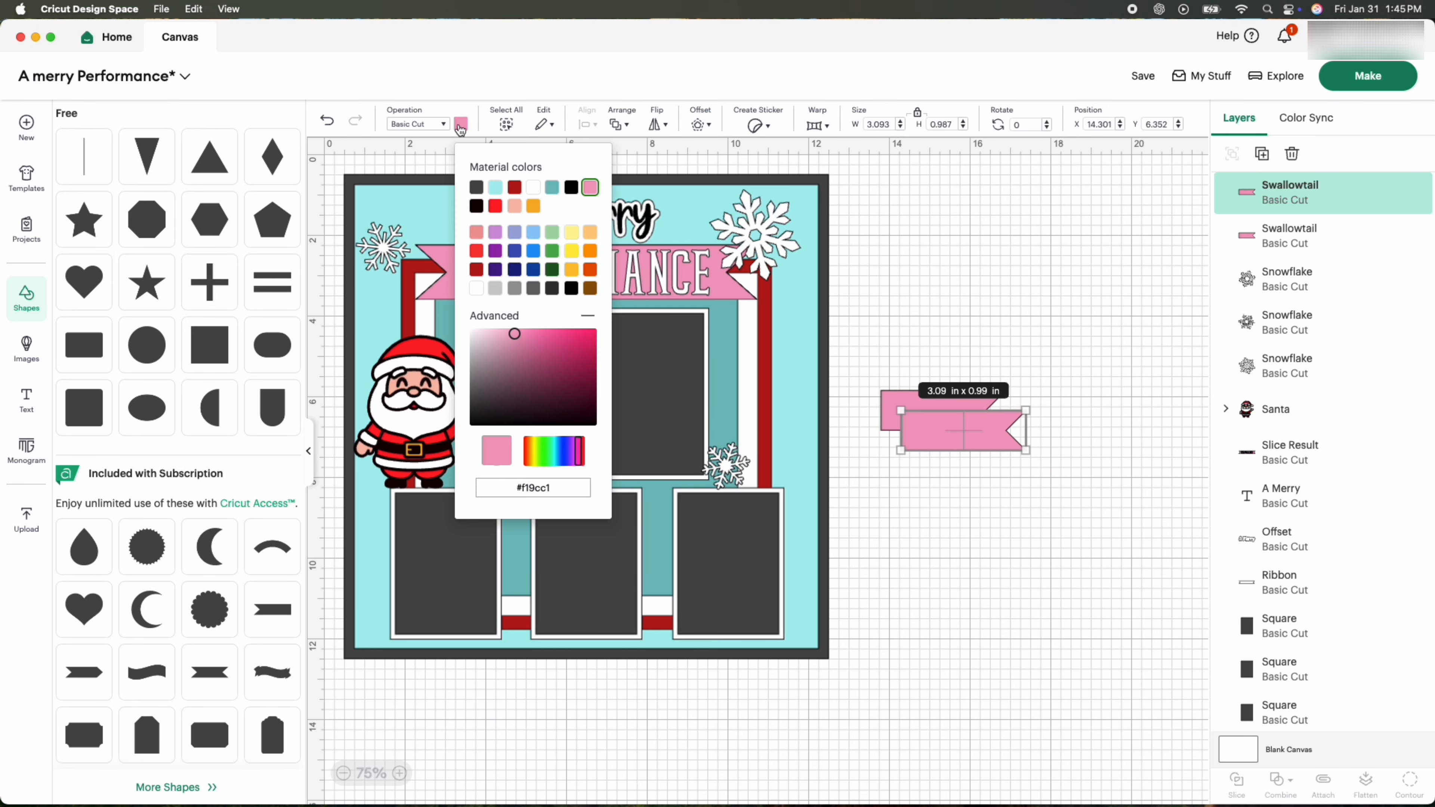
{"action": "left_click", "coordinate": [553, 188]}
{"action": "left_click", "coordinate": [966, 435]}
Step: Shrink the white swallowtail to about 2.87 × 0.82 in and centre it on the pink one
{"action": "left_click_drag", "start_coordinate": [966, 432], "coordinate": [945, 411]}
{"action": "left_click_drag", "start_coordinate": [1006, 431], "coordinate": [996, 427]}
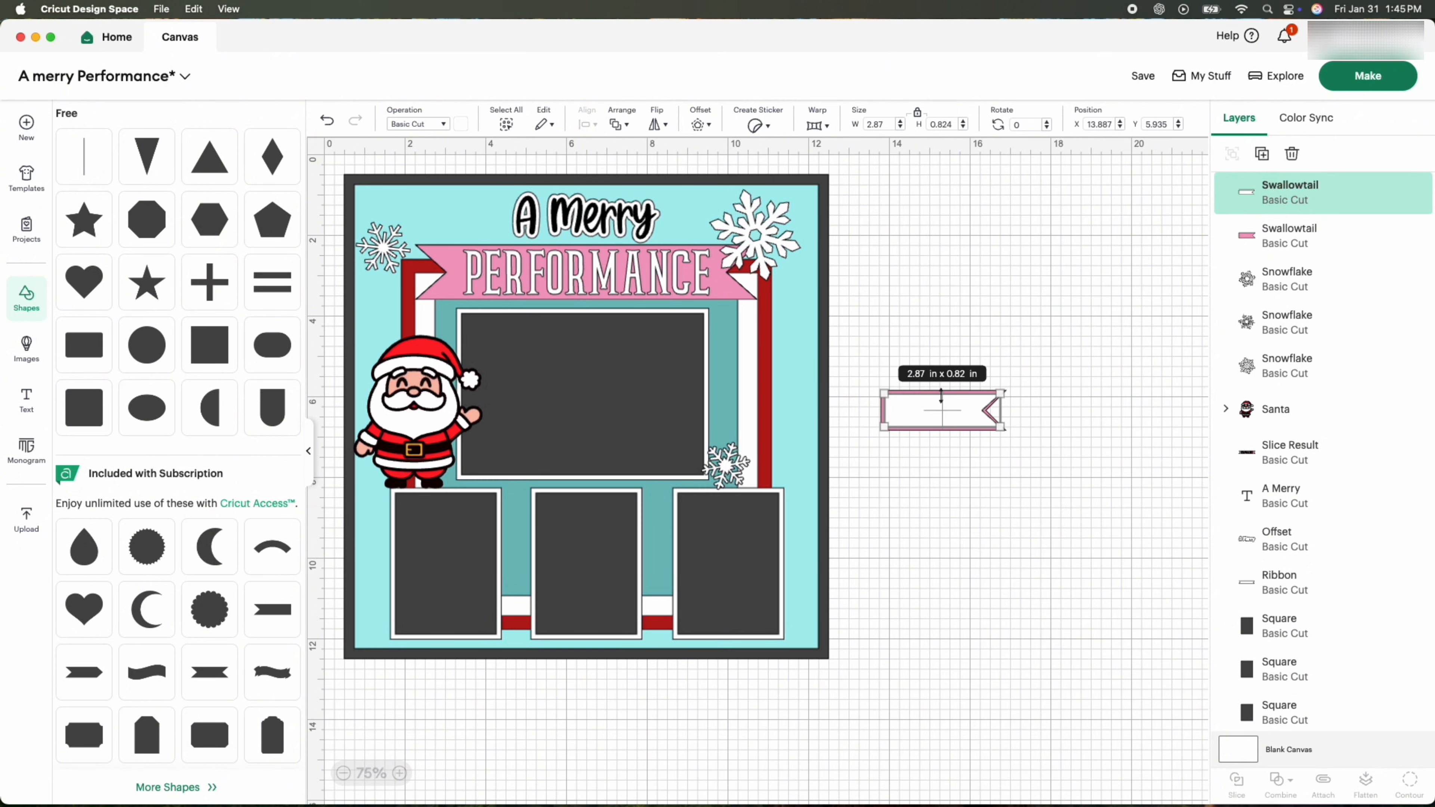
{"action": "left_click", "coordinate": [1042, 414]}
Step: Group the two swallowtails and place the flag behind the large photo mat, sticking out from its right edge
{"action": "left_click", "coordinate": [960, 407]}
{"action": "left_click", "coordinate": [1289, 236], "text": "shift"}
{"action": "left_click", "coordinate": [1232, 155]}
{"action": "left_click_drag", "start_coordinate": [949, 418], "coordinate": [755, 395]}
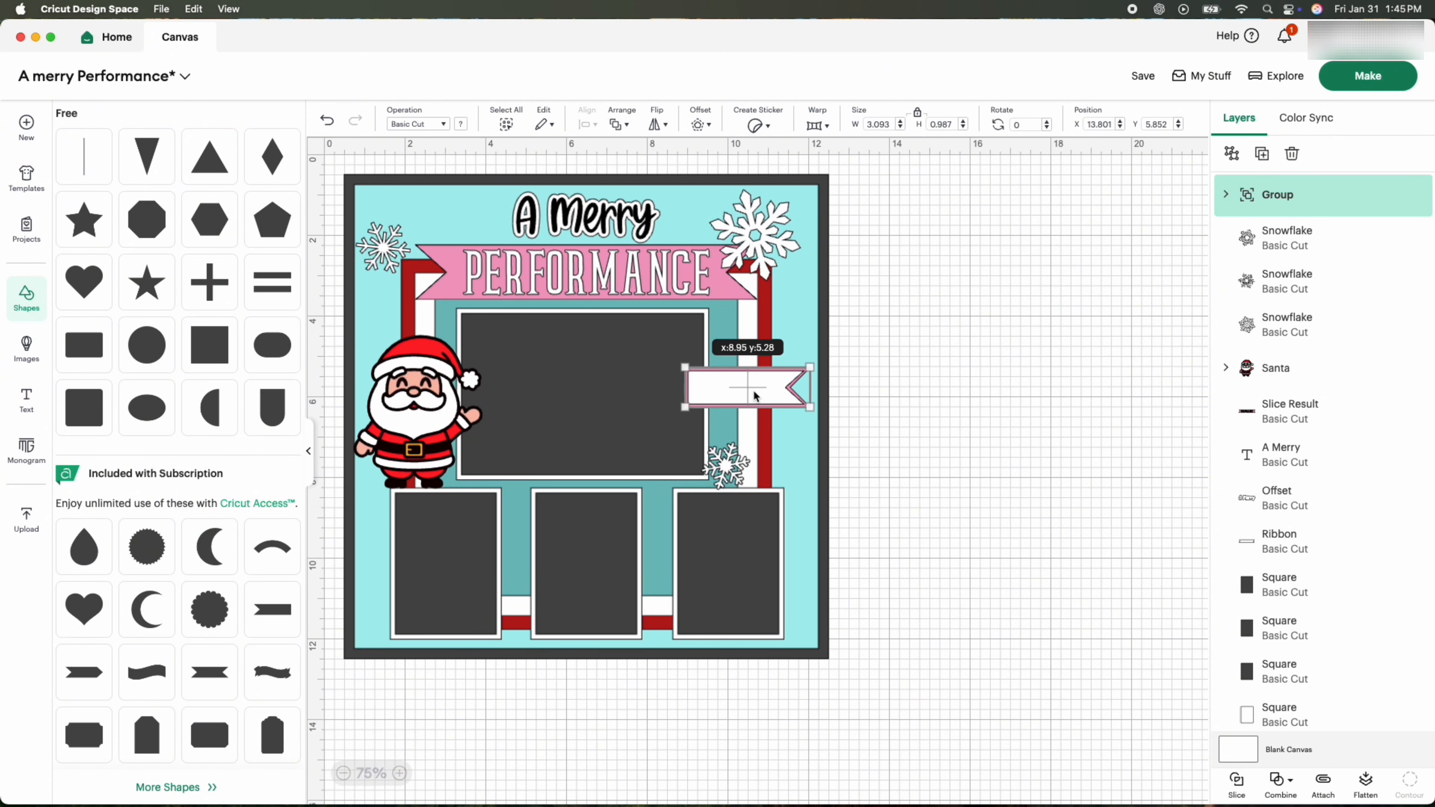
{"action": "left_click", "coordinate": [620, 125]}
{"action": "left_click", "coordinate": [636, 163]}
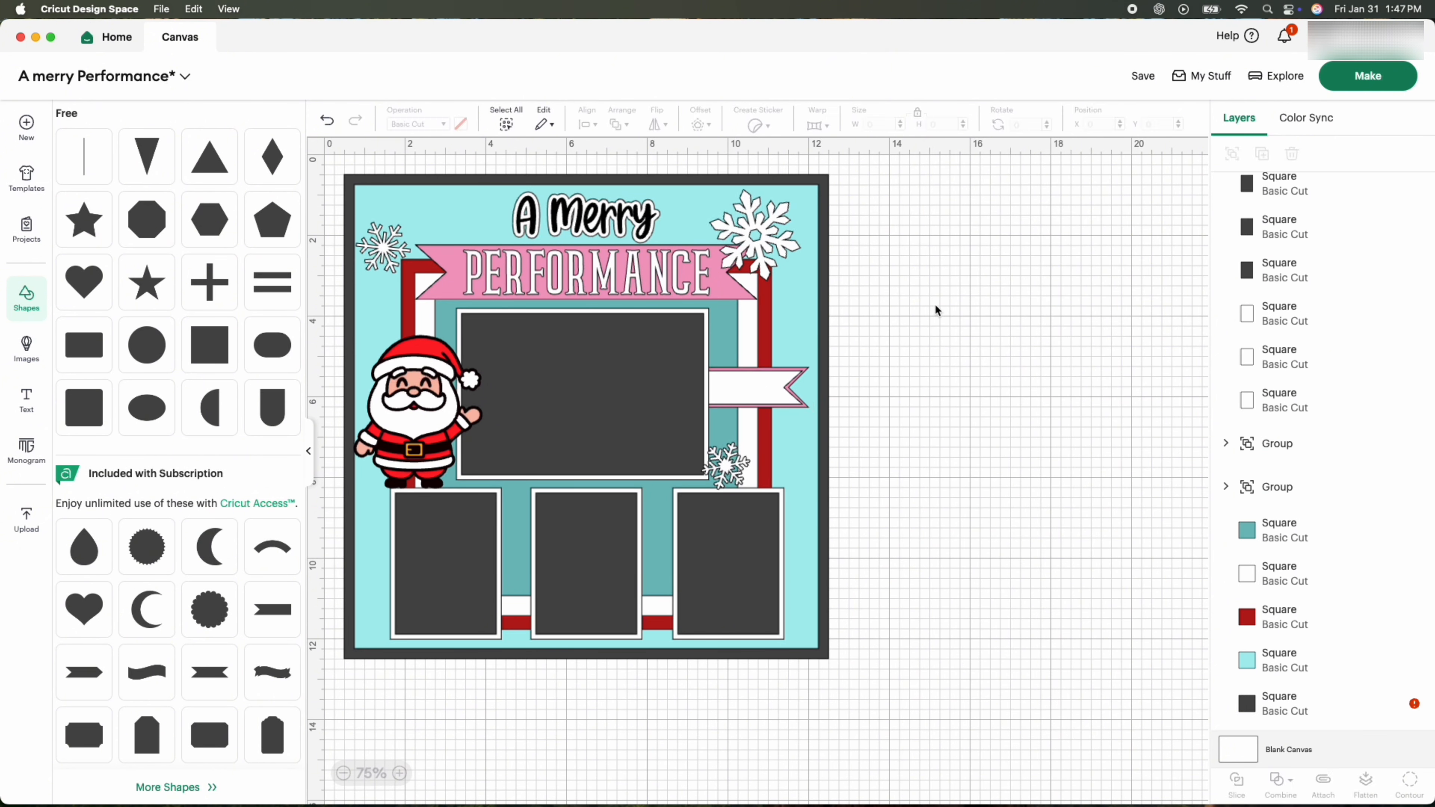
{"action": "left_click", "coordinate": [722, 381]}
{"action": "left_click", "coordinate": [1227, 488]}
{"action": "left_click", "coordinate": [1289, 536]}
{"action": "left_click", "coordinate": [26, 400]}
{"action": "left_click", "coordinate": [498, 162]}
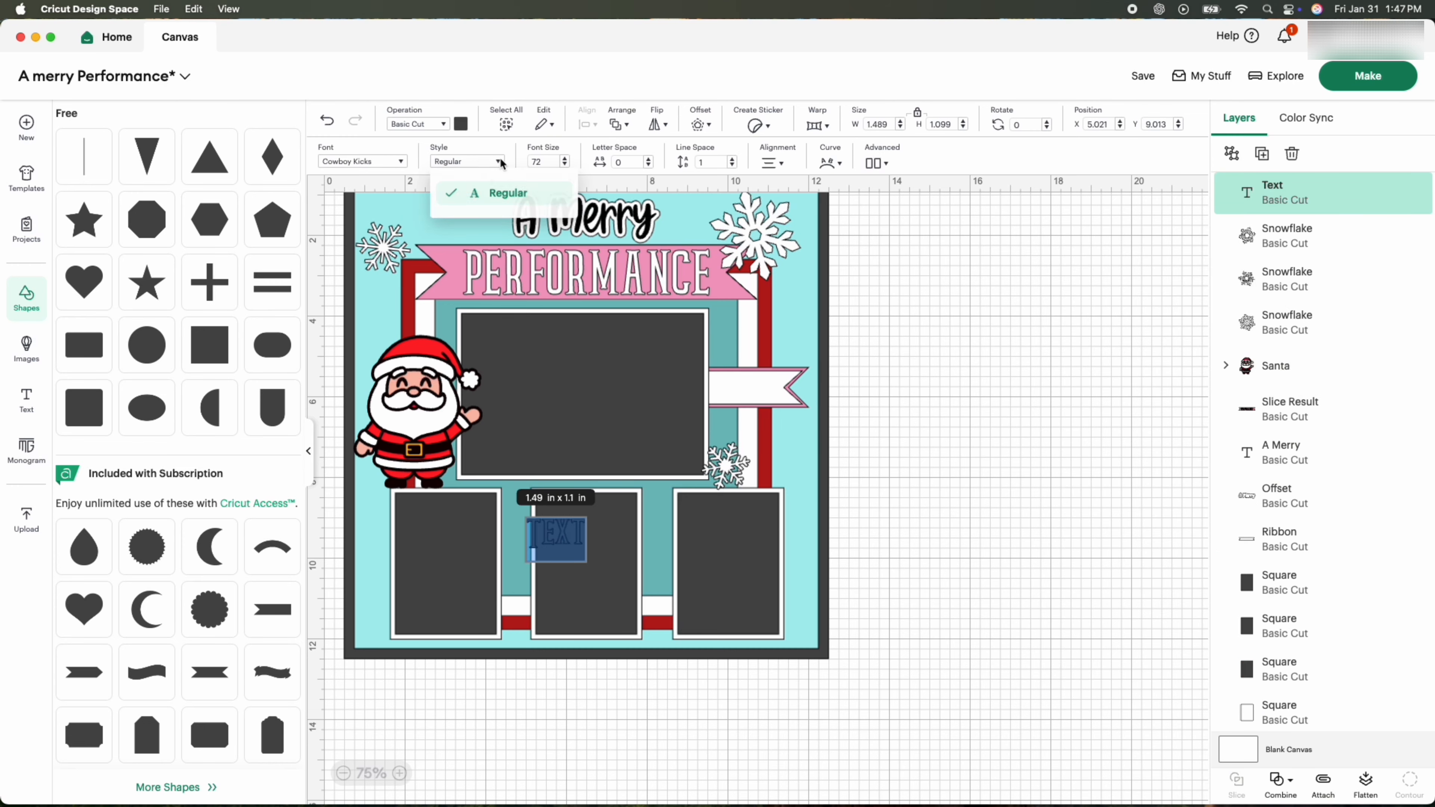
{"action": "left_click", "coordinate": [401, 162]}
{"action": "left_click", "coordinate": [443, 125]}
{"action": "left_click", "coordinate": [434, 254]}
{"action": "left_click", "coordinate": [498, 162]}
{"action": "left_click", "coordinate": [402, 162]}
{"action": "left_click", "coordinate": [262, 326]}
{"action": "left_click", "coordinate": [193, 515]}
{"action": "key", "text": "Delete"}
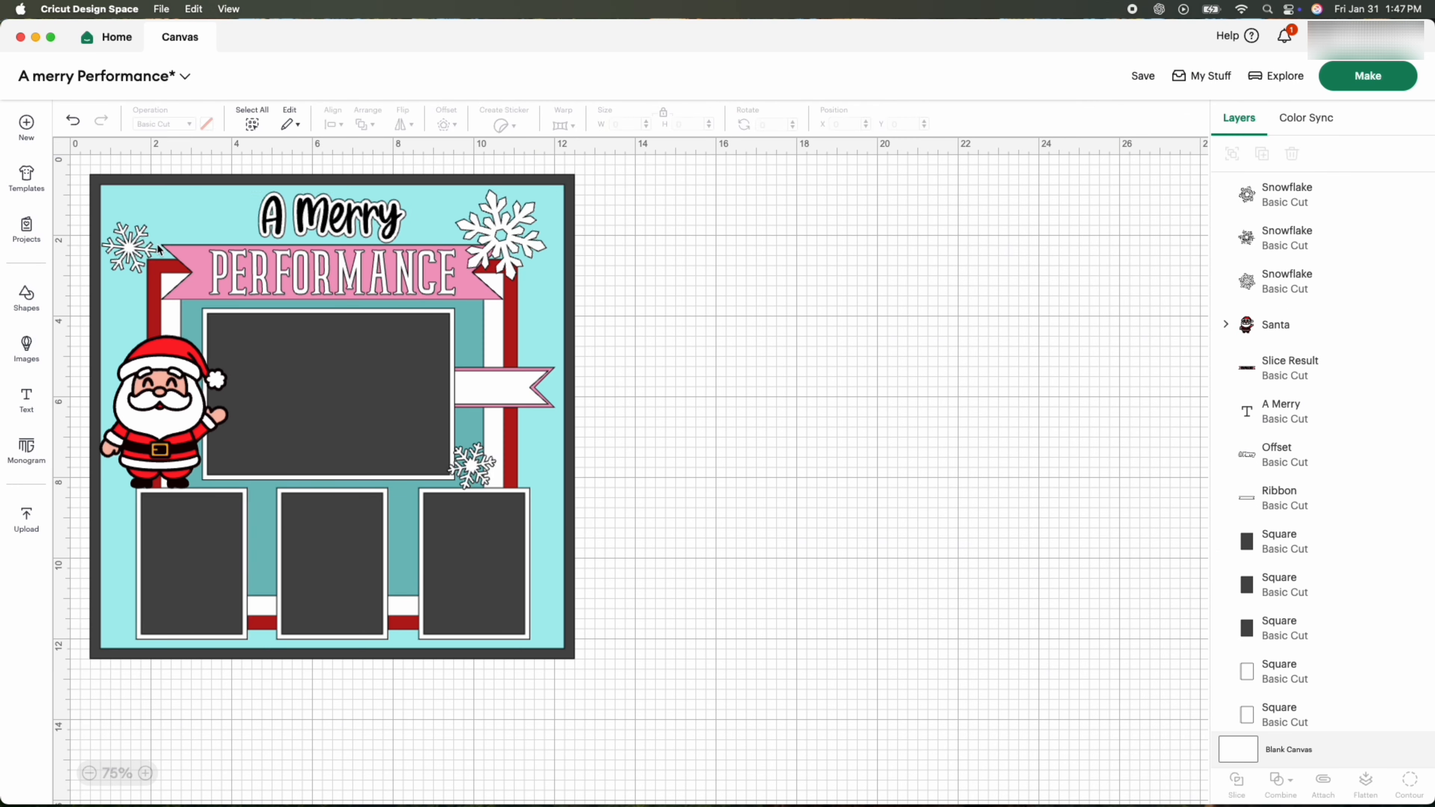
Step: Add a text with the Pen operation in the Be Mine writing font, reading "Dec. 19th"
{"action": "left_click", "coordinate": [27, 401]}
{"action": "left_click", "coordinate": [189, 124]}
{"action": "left_click", "coordinate": [180, 253]}
{"action": "left_click", "coordinate": [148, 162]}
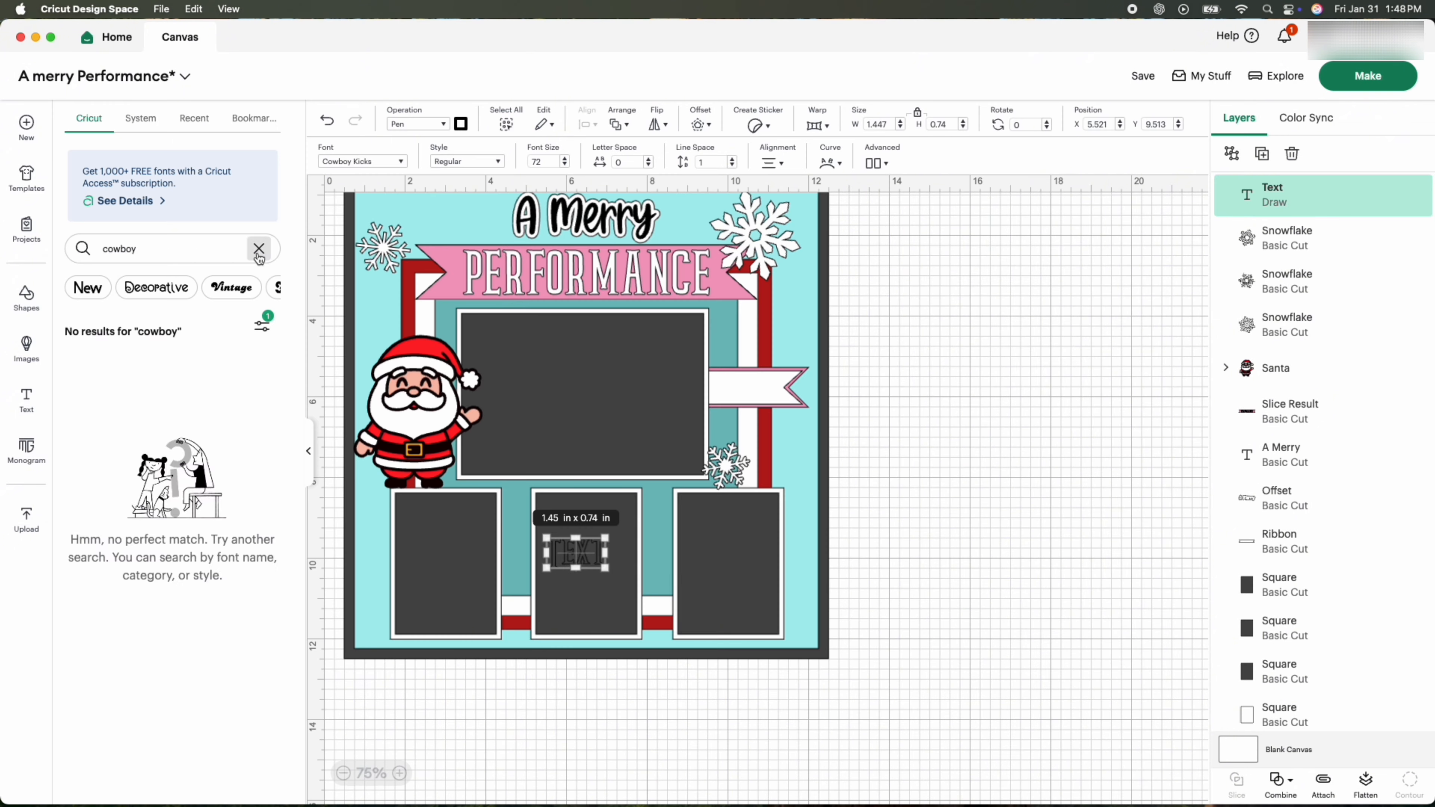
{"action": "left_click", "coordinate": [259, 249]}
{"action": "type", "text": "be mine"}
{"action": "left_click", "coordinate": [168, 371]}
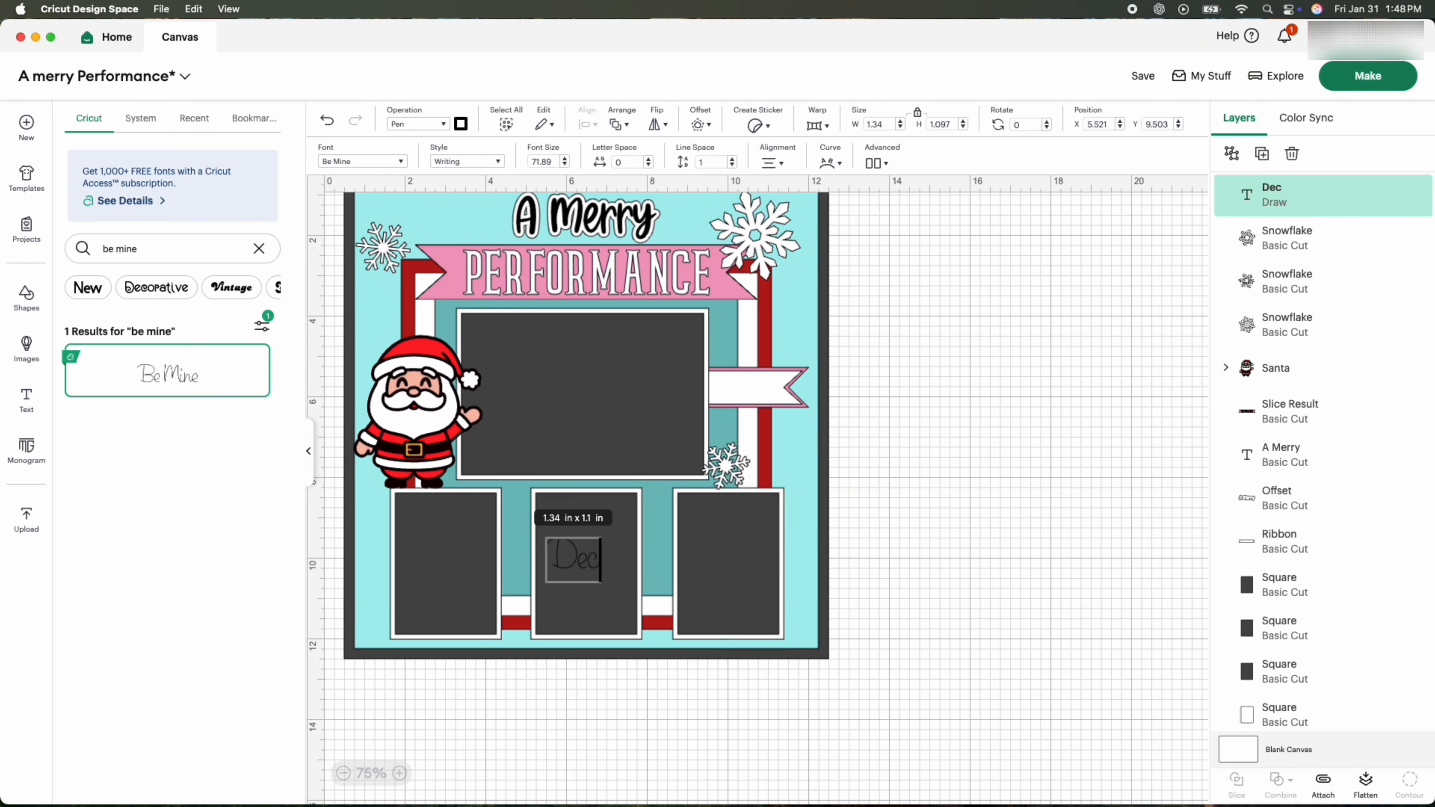
Step: Shrink the "Dec. 19th" text to about 1.81 × 0.45 in and fit it onto the visible part of the white swallowtail flag
{"action": "left_click_drag", "start_coordinate": [607, 559], "coordinate": [762, 390]}
{"action": "left_click_drag", "start_coordinate": [824, 413], "coordinate": [789, 401]}
{"action": "left_click", "coordinate": [893, 418]}
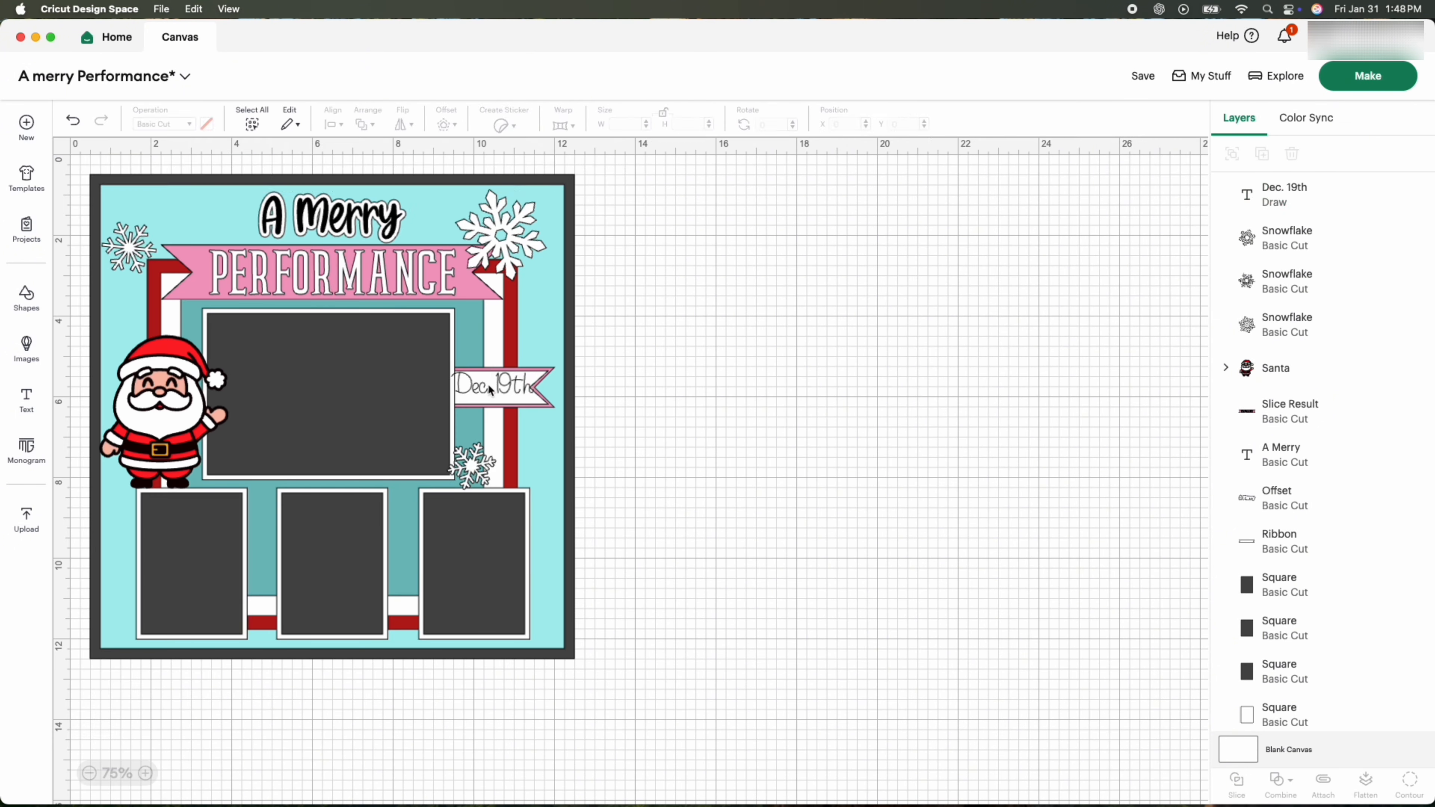
{"action": "left_click_drag", "start_coordinate": [511, 393], "coordinate": [516, 392]}
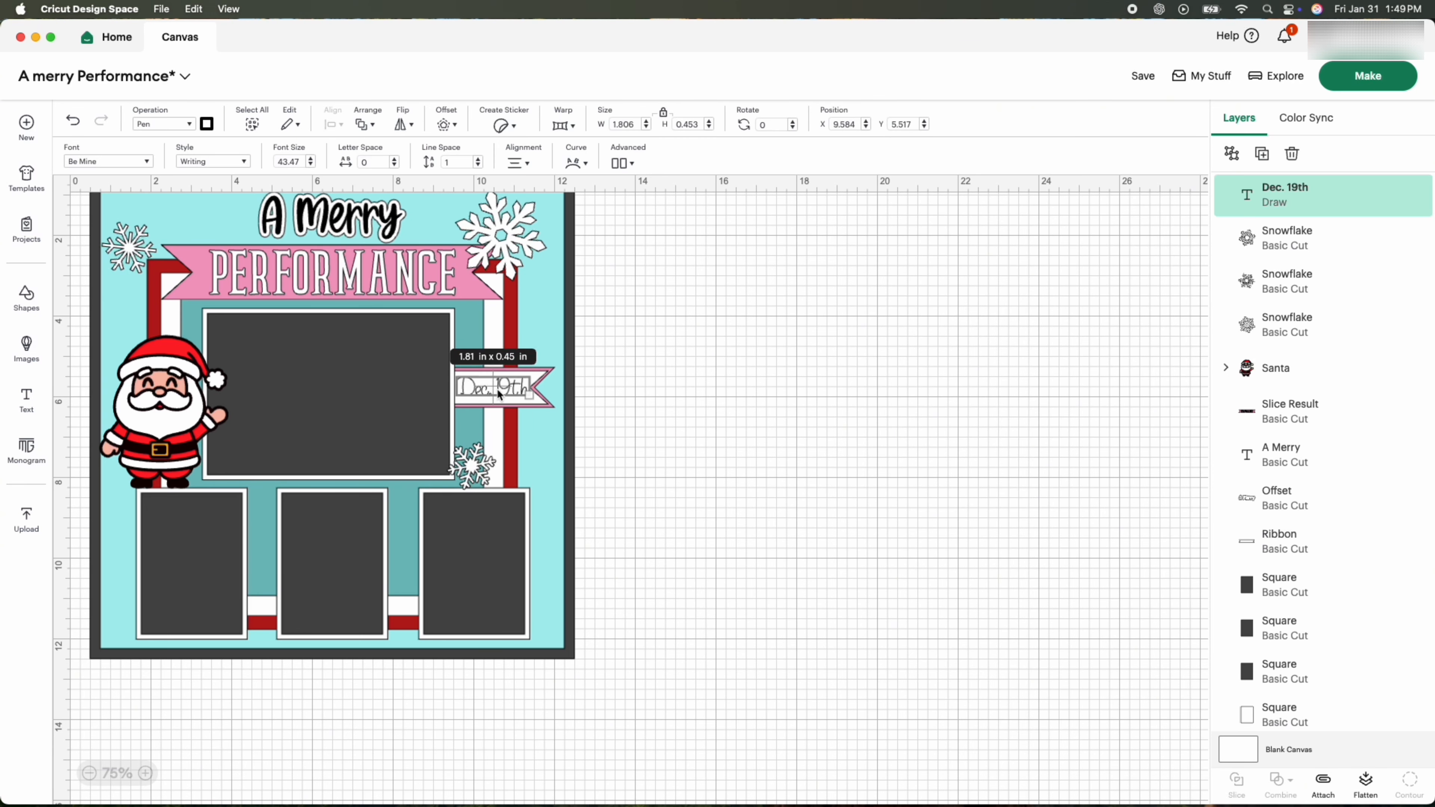
Step: Group the pink and white swallowtails and attach the "Dec. 19th" text to the flag
{"action": "scroll", "coordinate": [1297, 537], "scroll_direction": "down", "scroll_amount": 7}
{"action": "left_click", "coordinate": [1301, 522], "text": "super"}
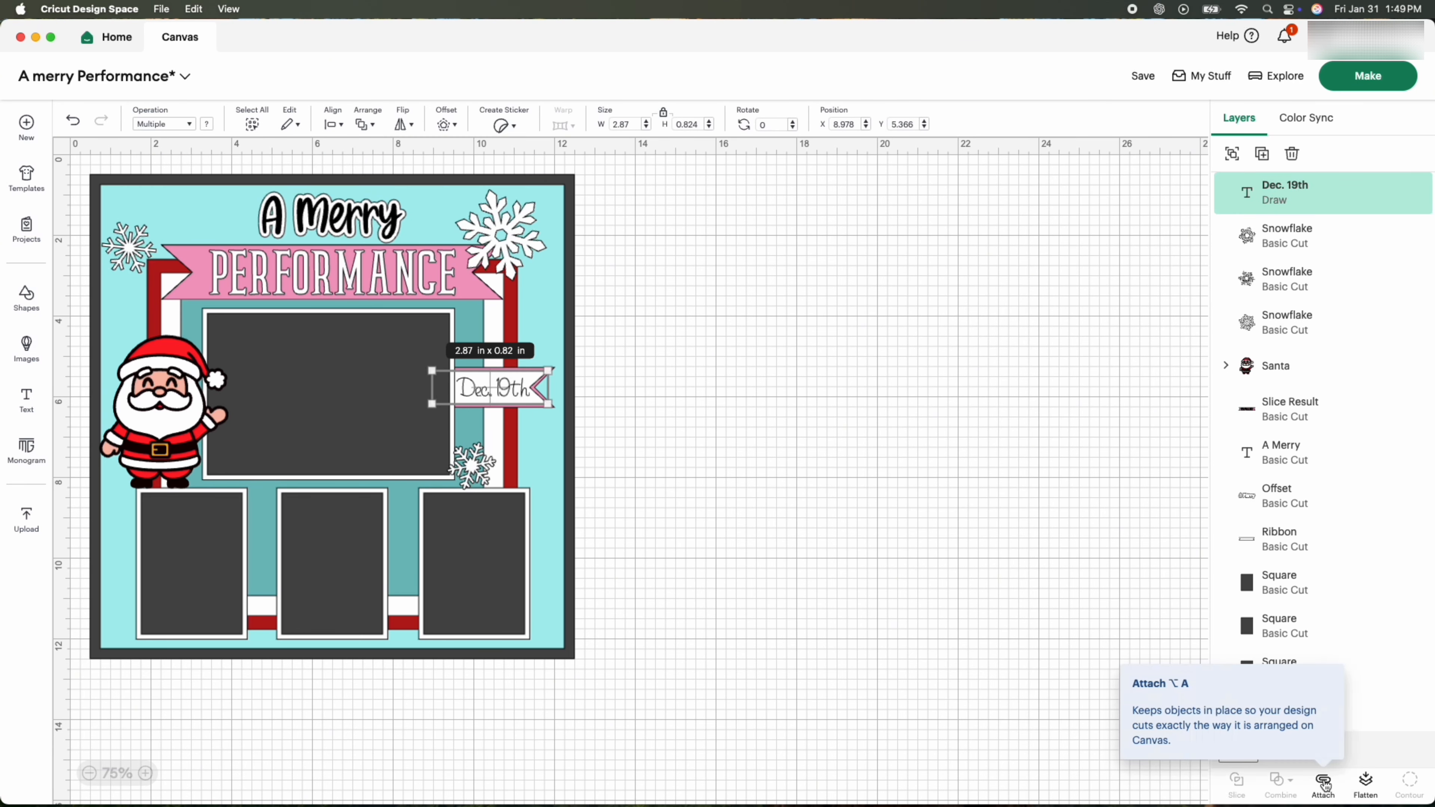
{"action": "left_click", "coordinate": [1073, 543]}
{"action": "scroll", "coordinate": [1247, 396], "scroll_direction": "down", "scroll_amount": 8}
{"action": "left_click", "coordinate": [1247, 461]}
{"action": "left_click", "coordinate": [1232, 154]}
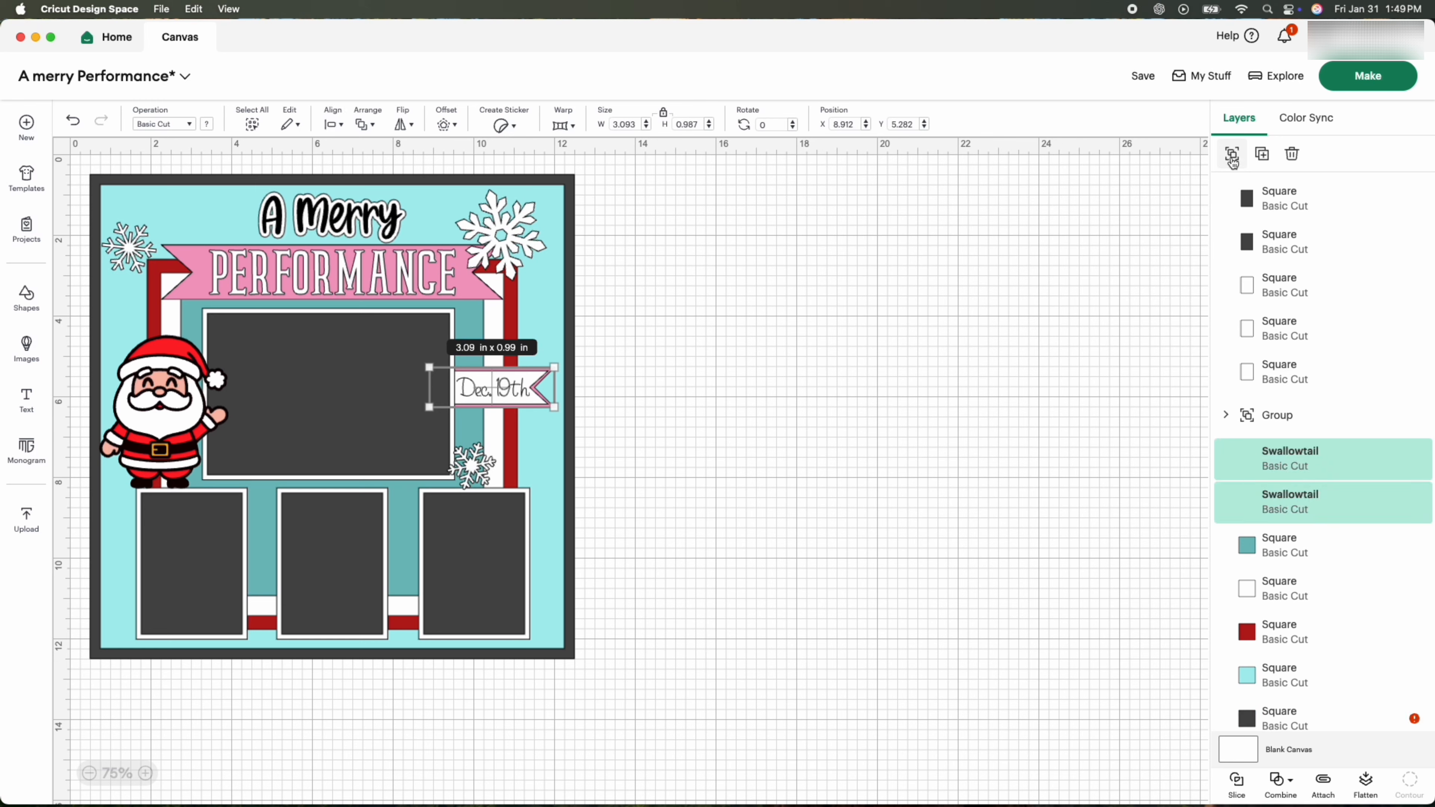
{"action": "left_click", "coordinate": [1283, 459]}
{"action": "left_click", "coordinate": [497, 388], "text": "shift"}
{"action": "left_click", "coordinate": [1323, 793]}
{"action": "left_click", "coordinate": [752, 368]}
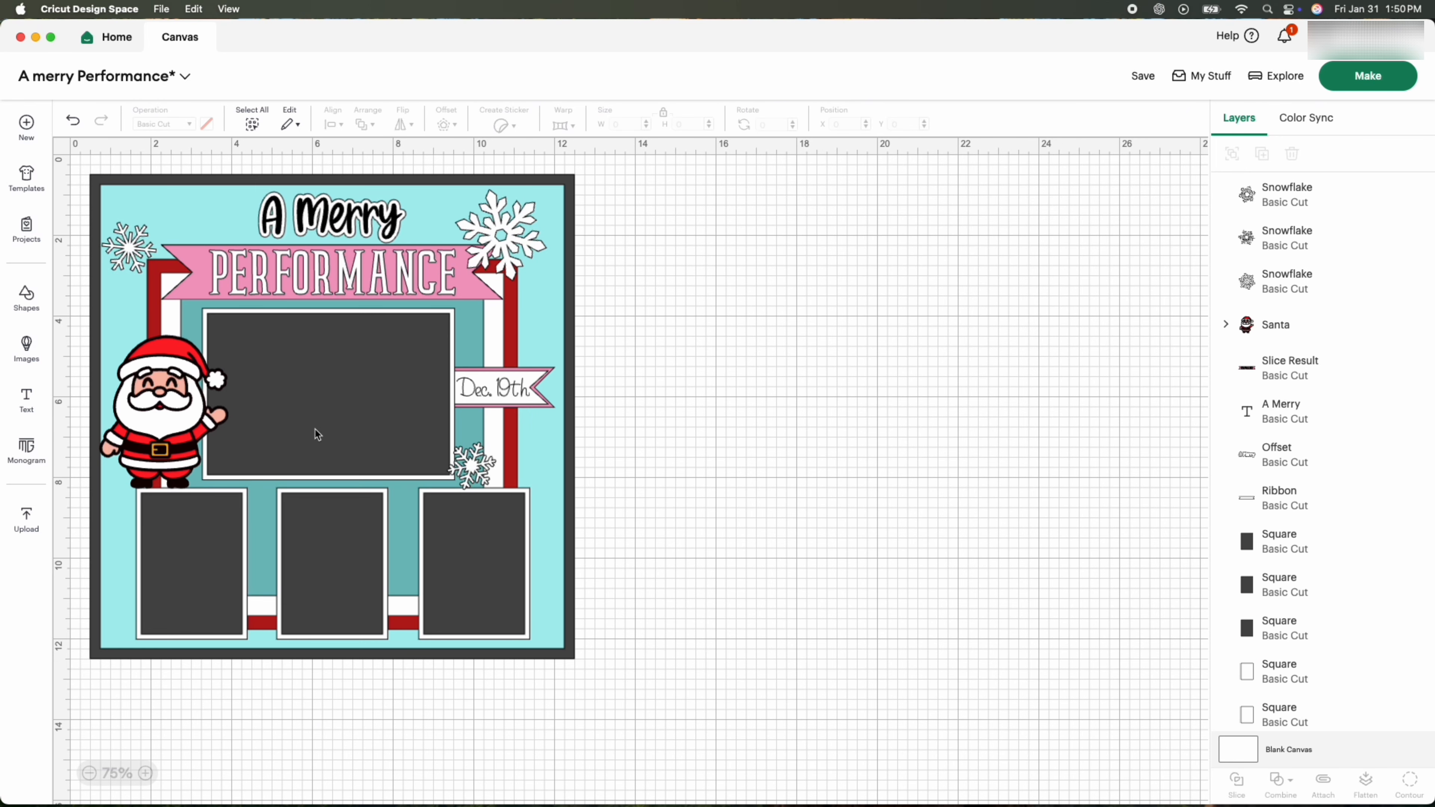
Step: Recolour Santa's red and black layers to match the page's dark red and black, and save the project
{"action": "left_click", "coordinate": [181, 439]}
{"action": "left_click", "coordinate": [1228, 325]}
{"action": "left_click", "coordinate": [1296, 372]}
{"action": "left_click", "coordinate": [1299, 452]}
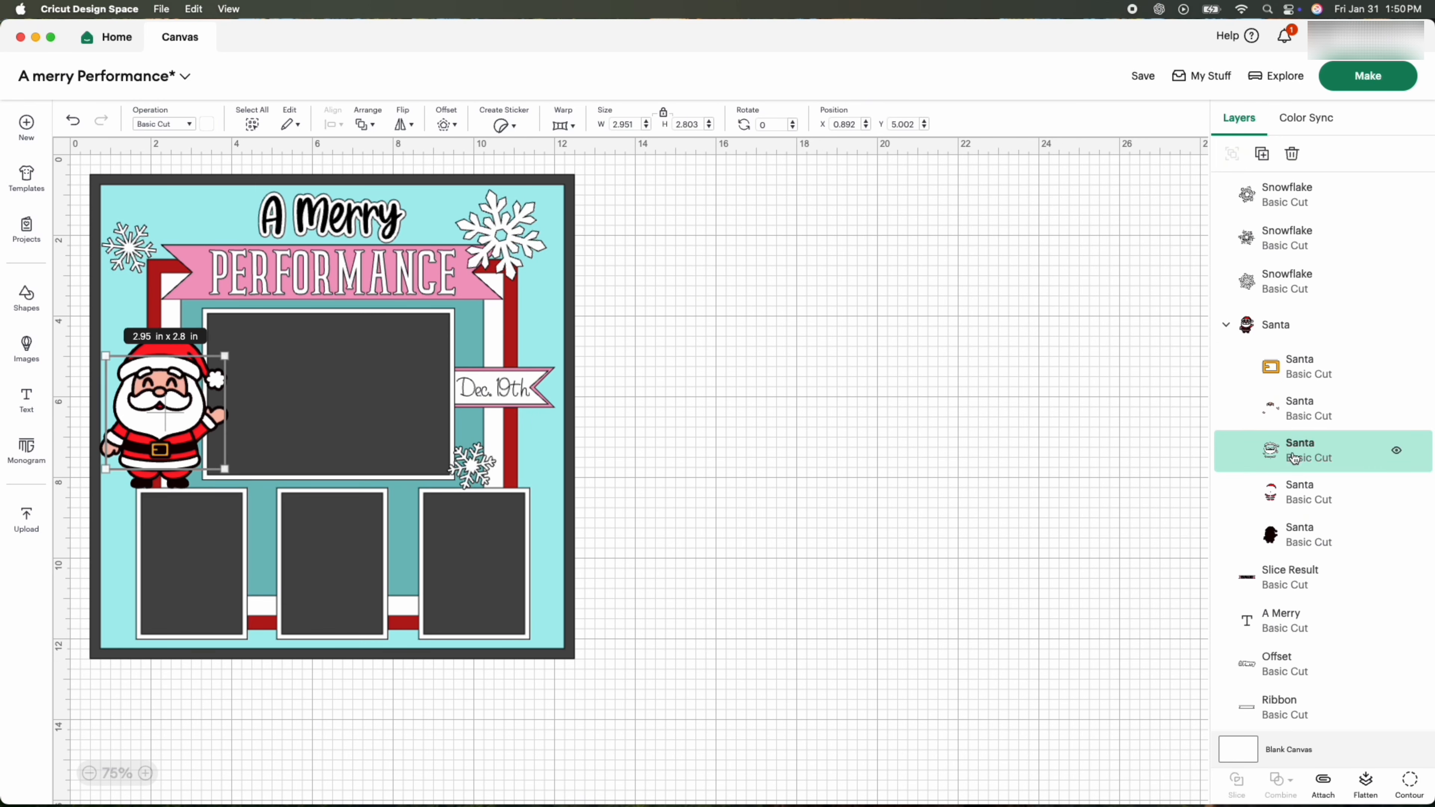
{"action": "left_click", "coordinate": [1300, 492]}
{"action": "left_click", "coordinate": [207, 124]}
{"action": "left_click", "coordinate": [1300, 534]}
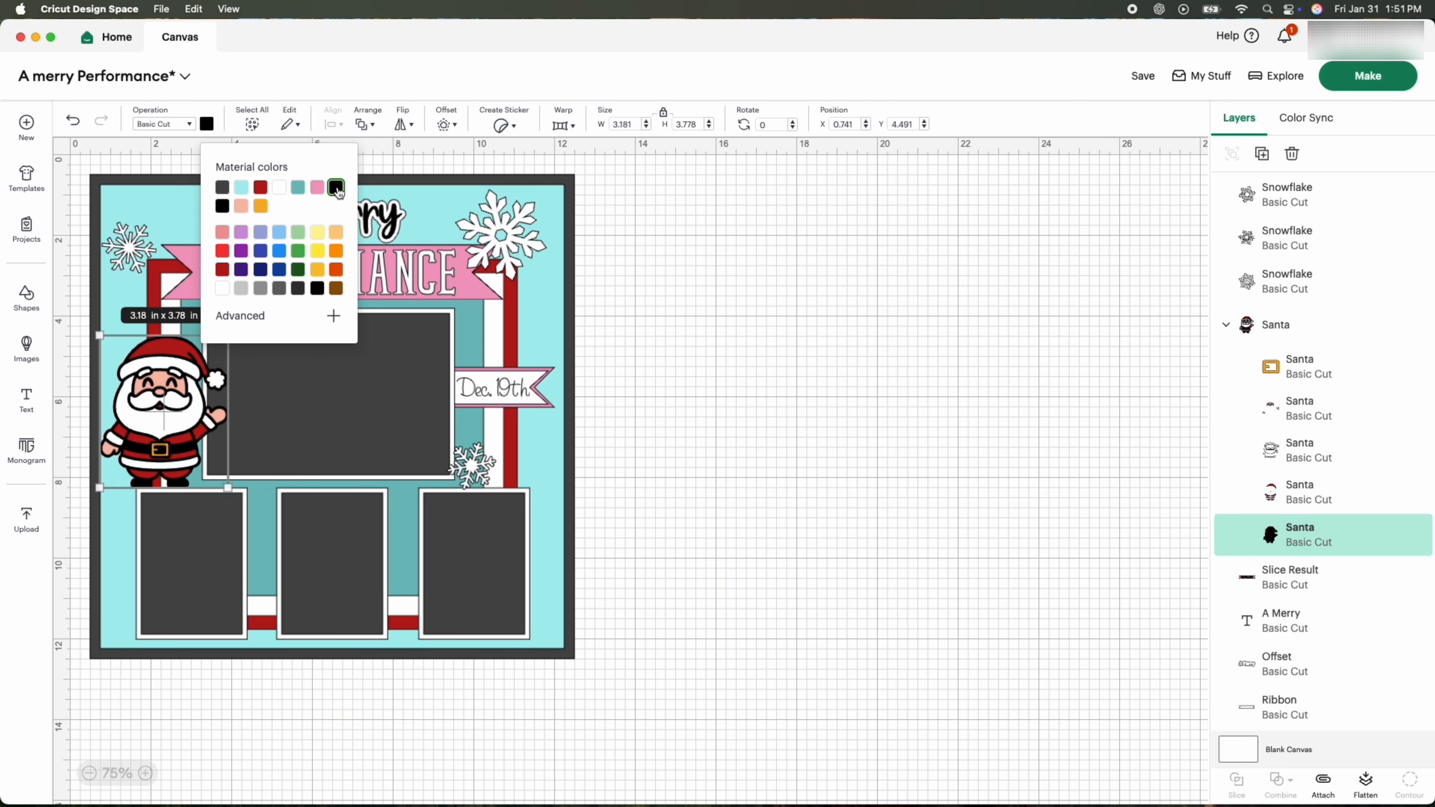
{"action": "left_click", "coordinate": [616, 315]}
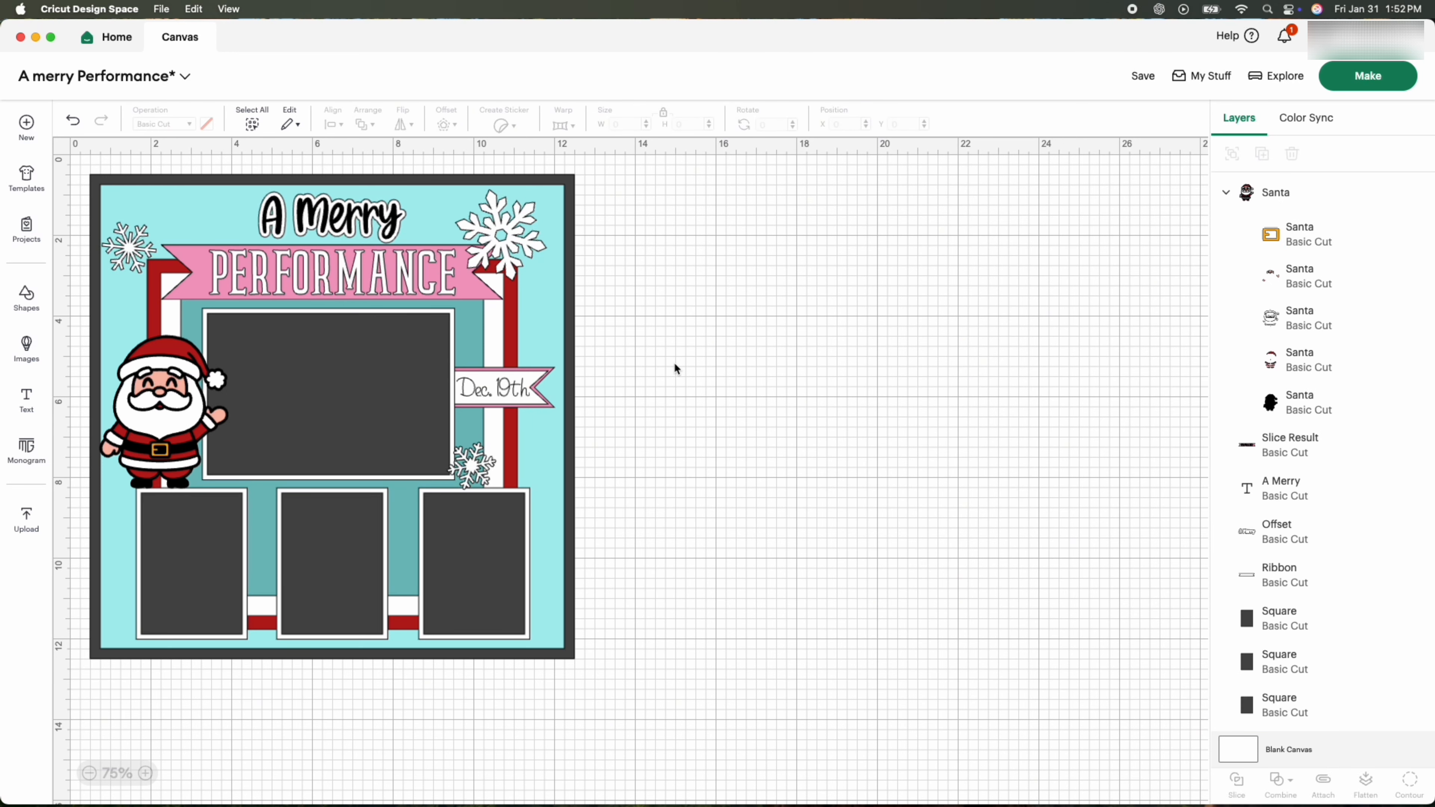
{"action": "left_click", "coordinate": [1143, 78]}
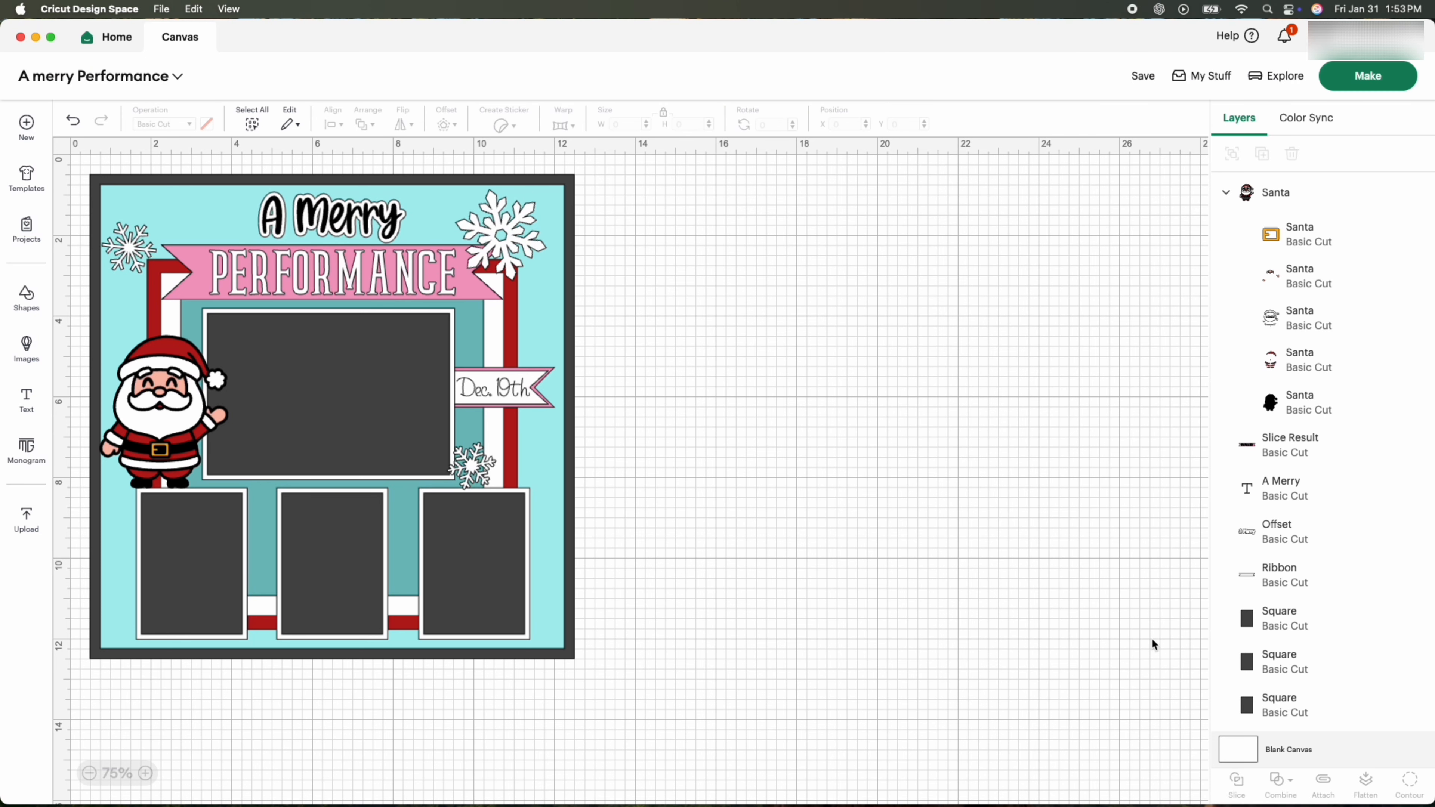